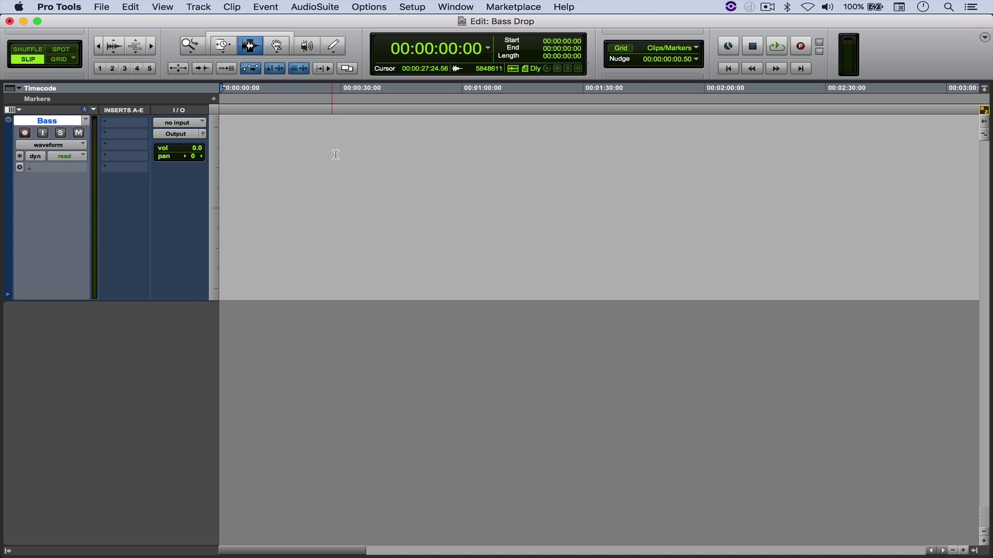
# Step: Select a range of about 10 seconds on the Bass track and open the Signal Generator AudioSuite processor
pyautogui.moveTo(360, 162); pyautogui.dragTo(401, 163)
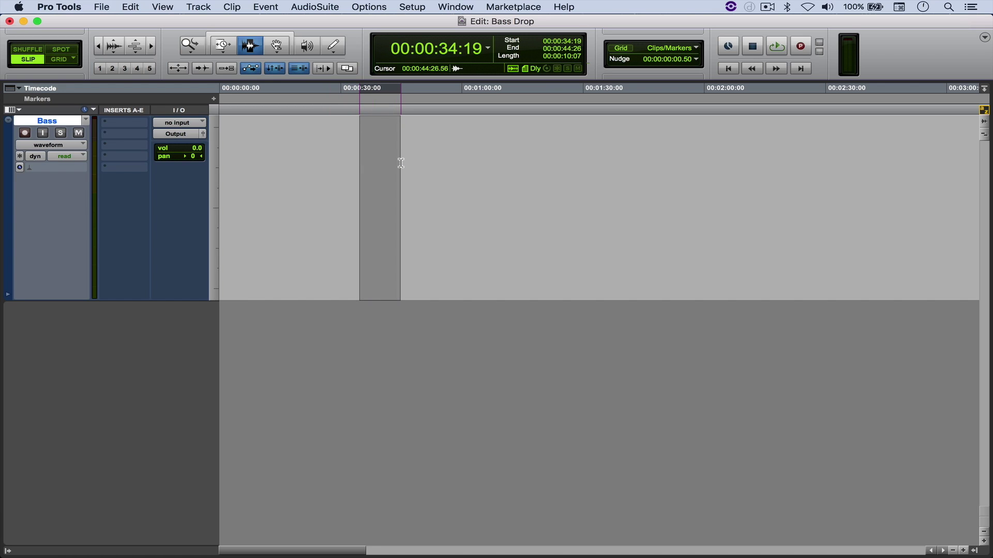
pyautogui.click(314, 7)
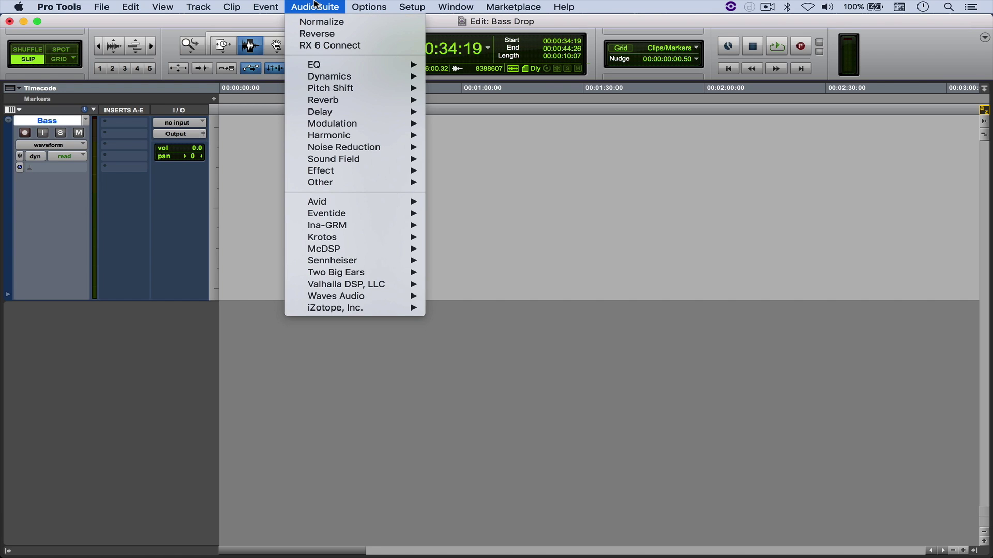
pyautogui.moveTo(351, 183)
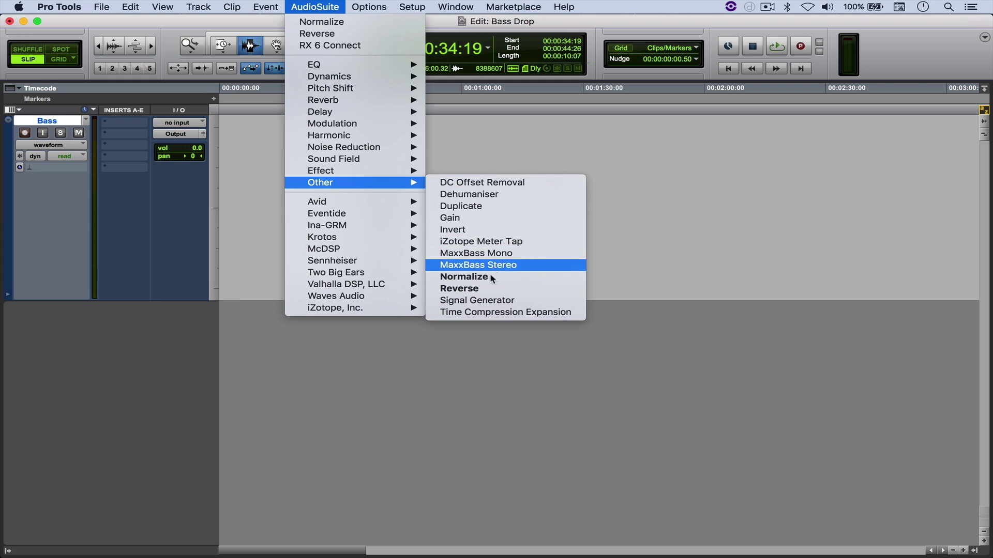
pyautogui.click(476, 301)
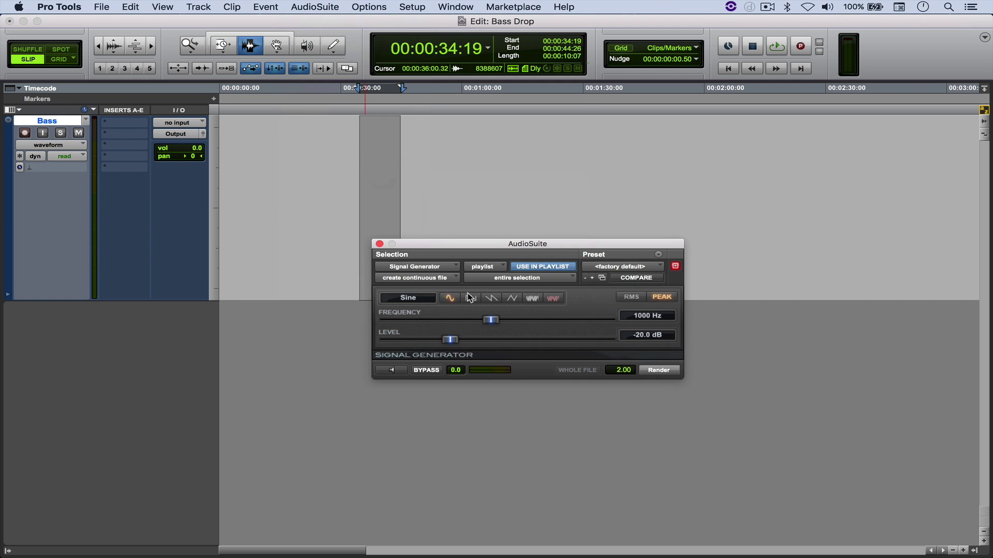
# Step: Render a 160 Hz sine tone into the selected range and close the Signal Generator
pyautogui.click(643, 316)
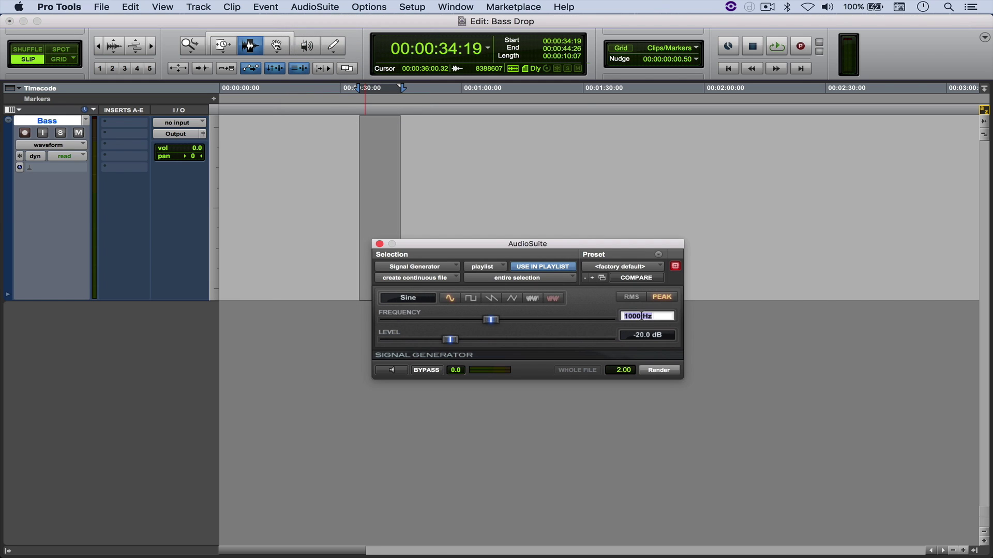
pyautogui.write('160')
pyautogui.press('Return')
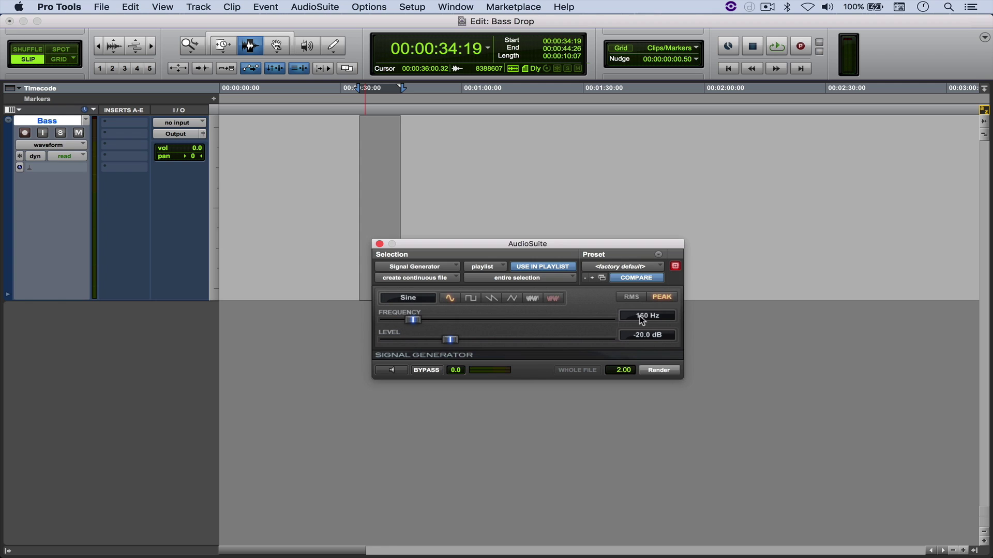
pyautogui.click(660, 372)
pyautogui.click(379, 244)
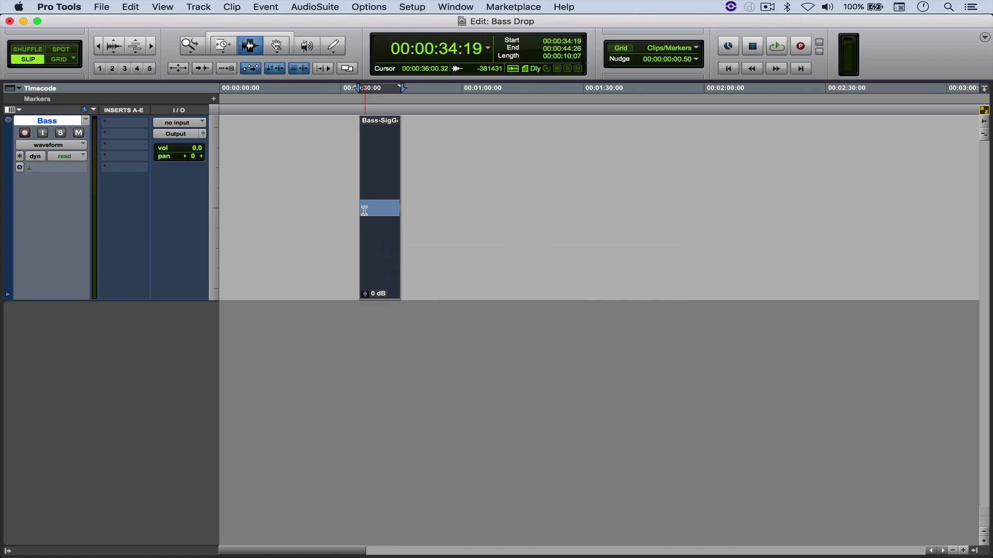
# Step: Add the GRM PitchAccum (mono) plug-in to the first insert of the Bass track
pyautogui.click(366, 207)
pyautogui.press('super+bracketright')
pyautogui.press('super+bracketright')
pyautogui.click(140, 126)
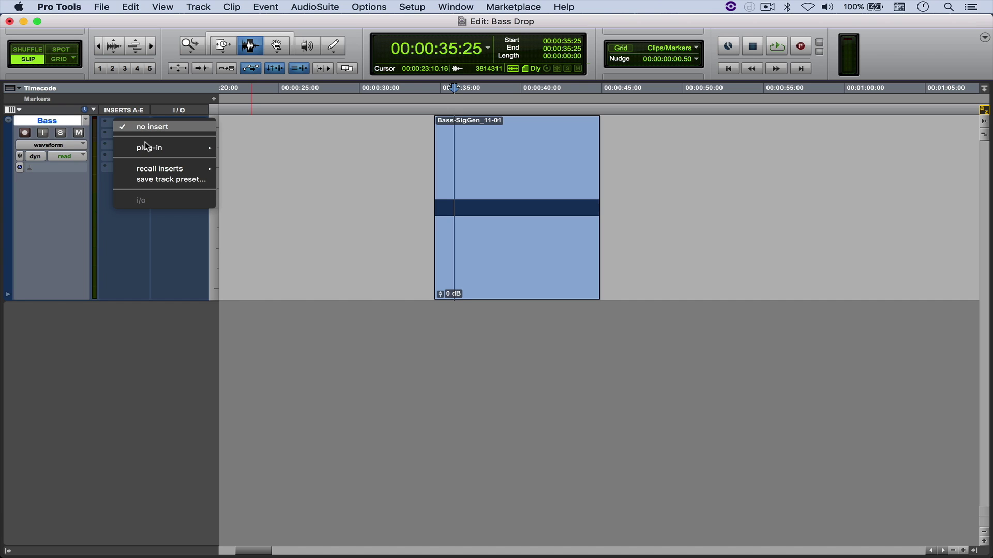
pyautogui.moveTo(149, 149)
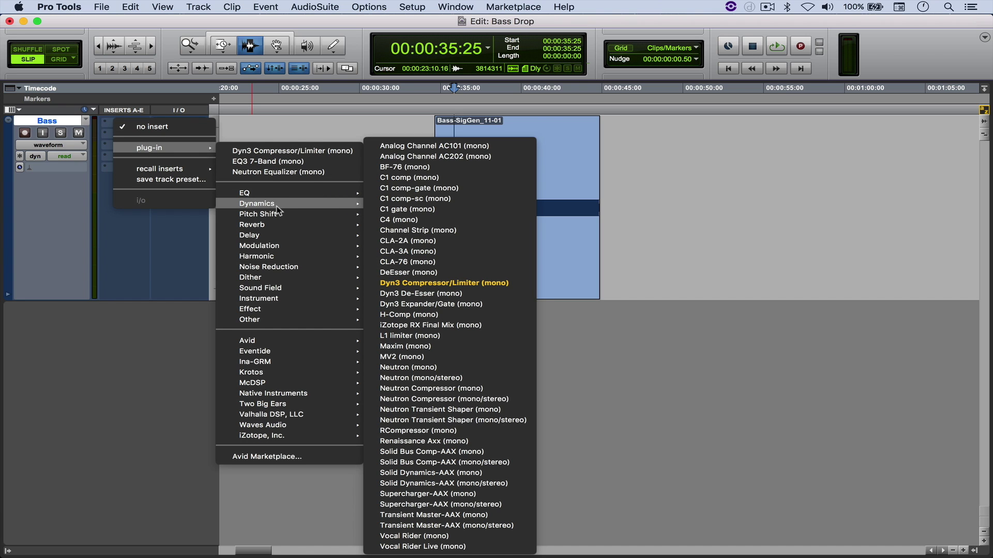
pyautogui.moveTo(277, 214)
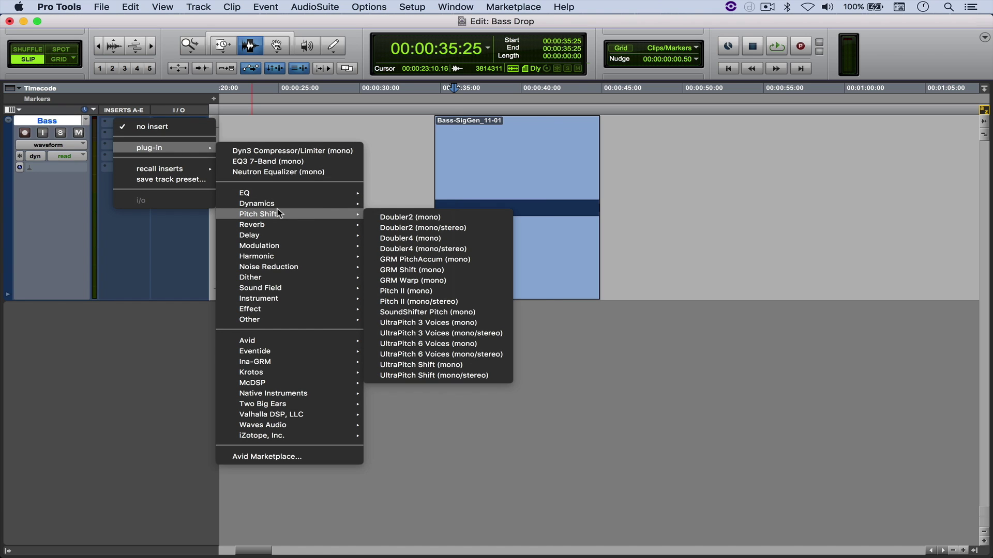
pyautogui.click(404, 261)
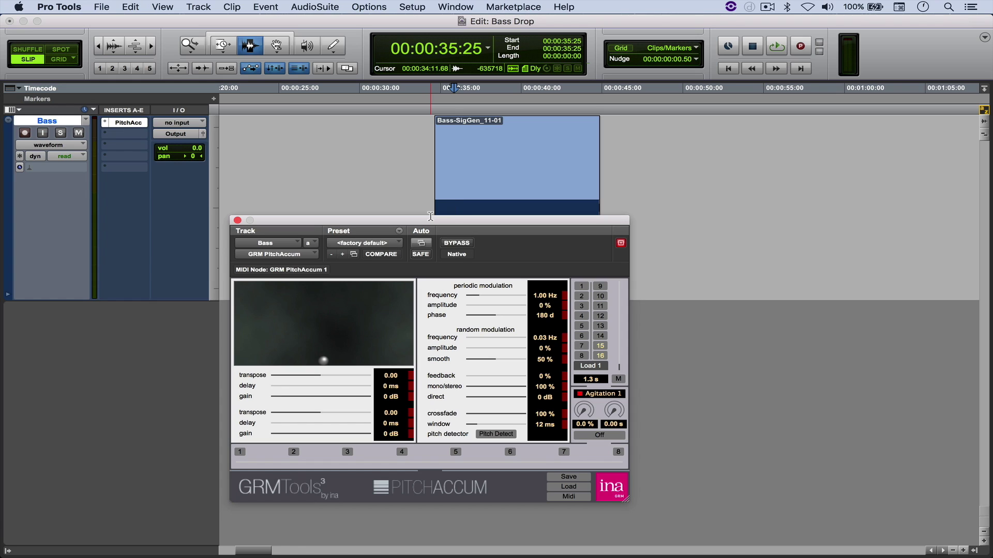
# Step: While playing the tone clip, adjust PitchAccum's two transpose values to 0.90 and -12.61, and close the plug-in
pyautogui.doubleClick(480, 182)
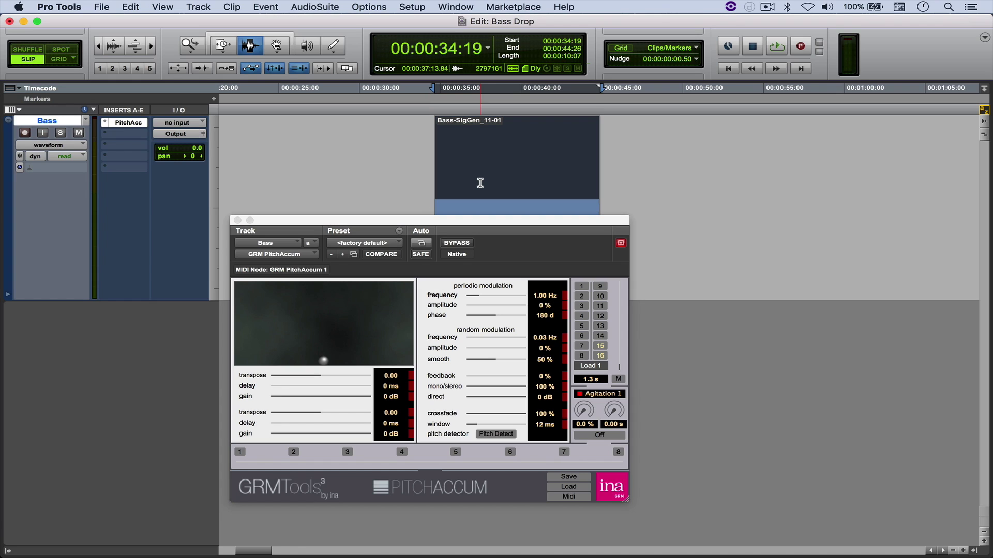
pyautogui.press('space')
pyautogui.moveTo(323, 361); pyautogui.dragTo(298, 329)
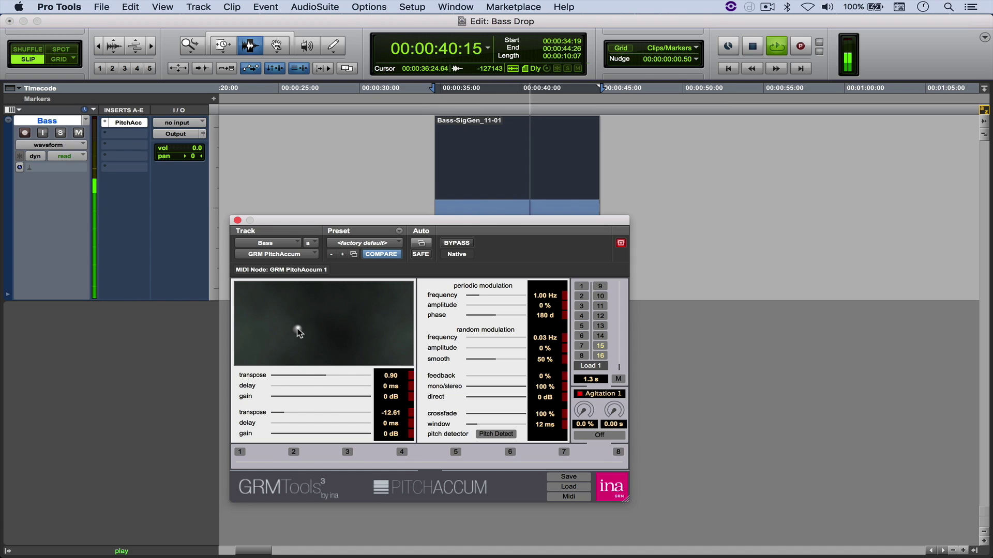
pyautogui.press('space')
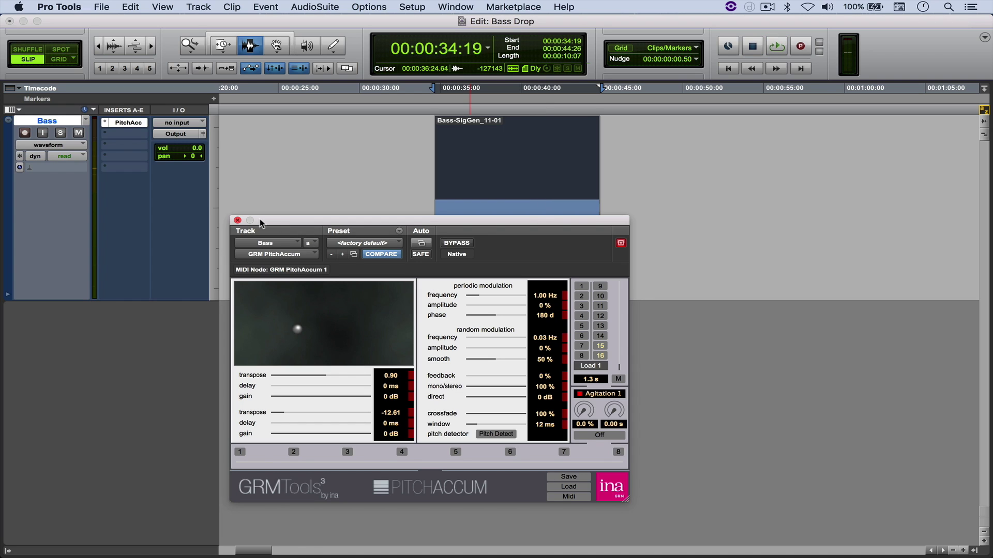
pyautogui.click(238, 220)
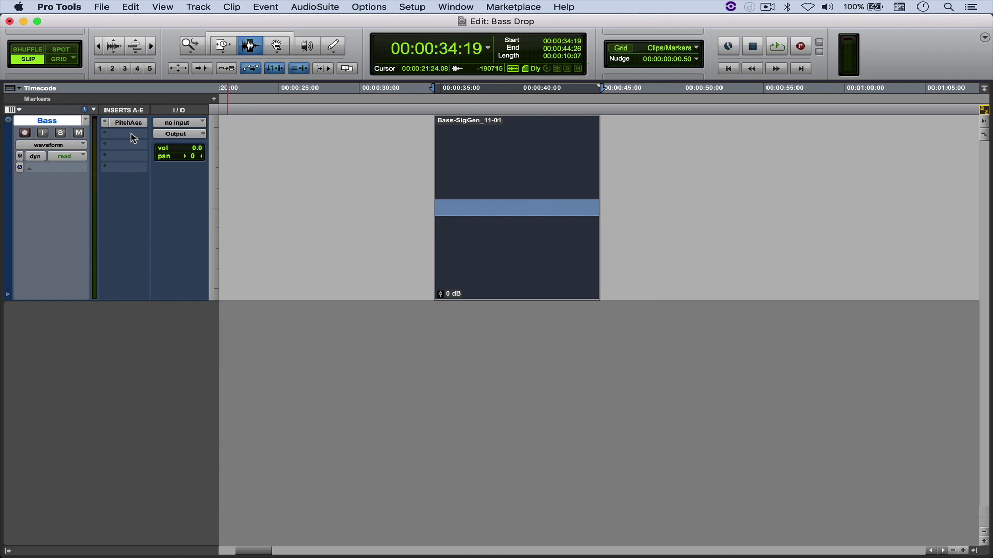
# Step: Add the EQ3 1-Band (mono) plug-in to the second insert of the Bass track
pyautogui.click(131, 133)
pyautogui.moveTo(148, 159)
pyautogui.moveTo(248, 205)
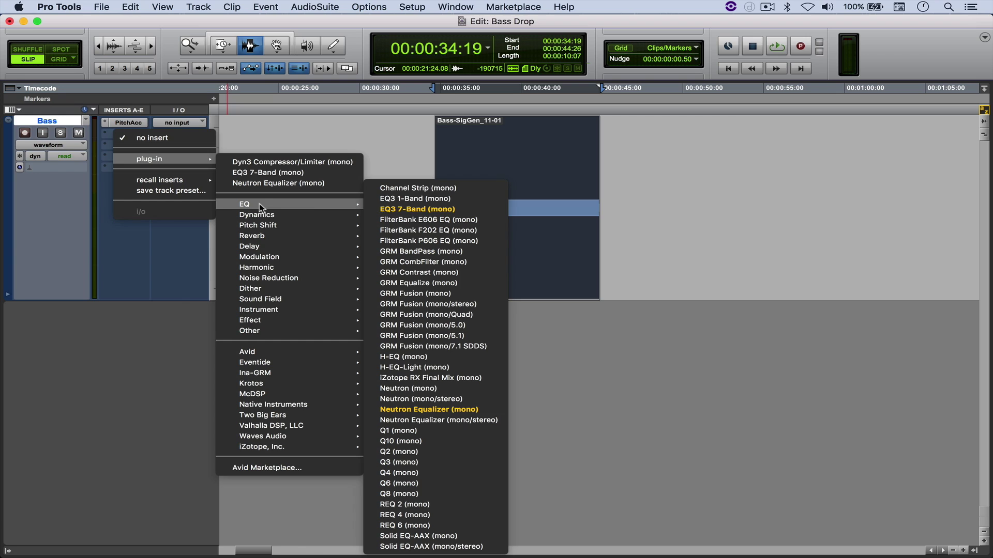
pyautogui.click(414, 208)
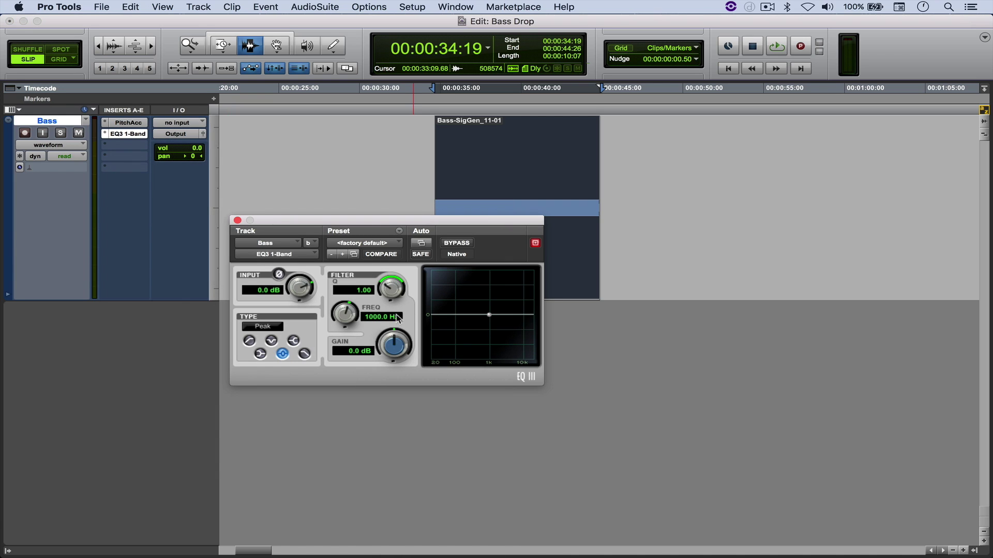
# Step: Set the EQ to a Low-Pass filter at 160 Hz, audition the clip, and close the plug-in
pyautogui.click(305, 354)
pyautogui.click(375, 317)
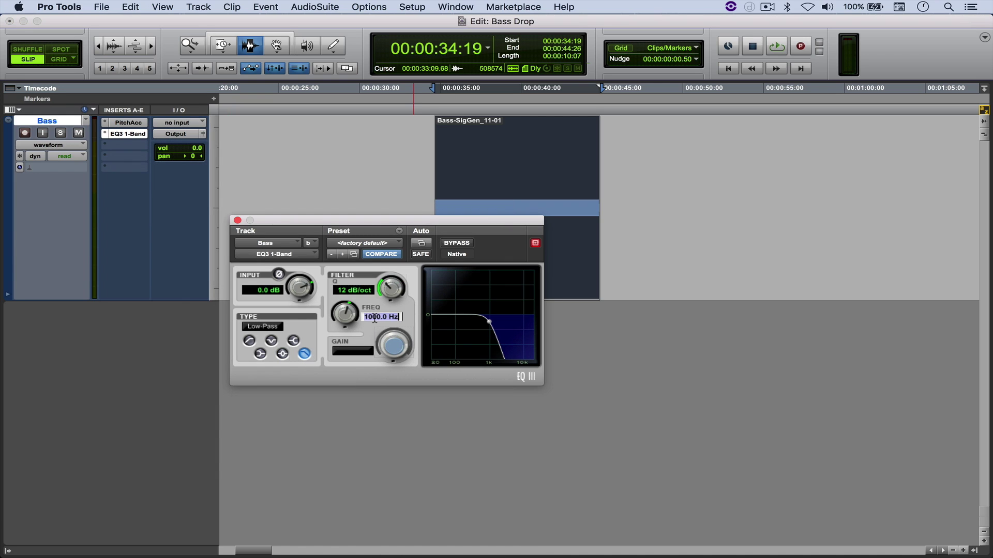
pyautogui.write('160')
pyautogui.press('Return')
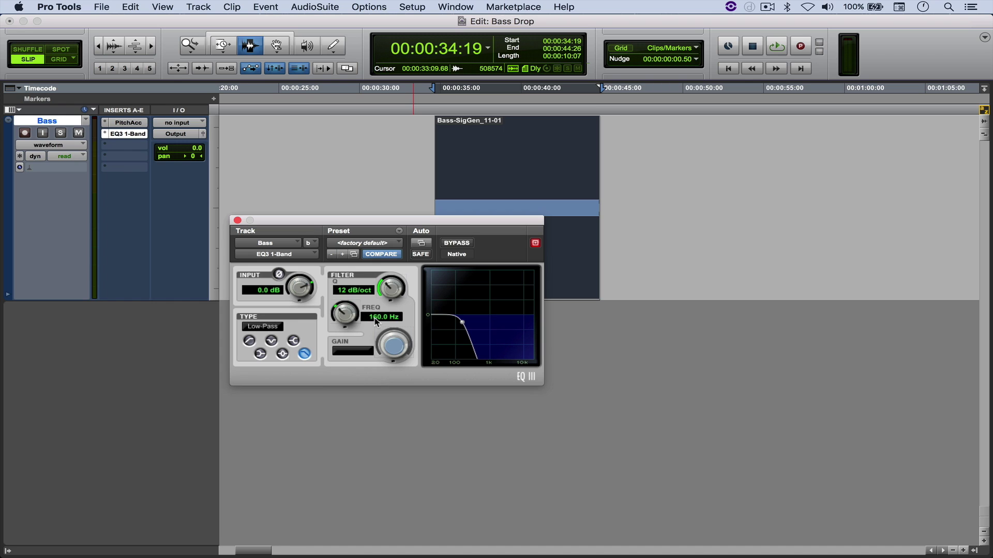
pyautogui.press('space')
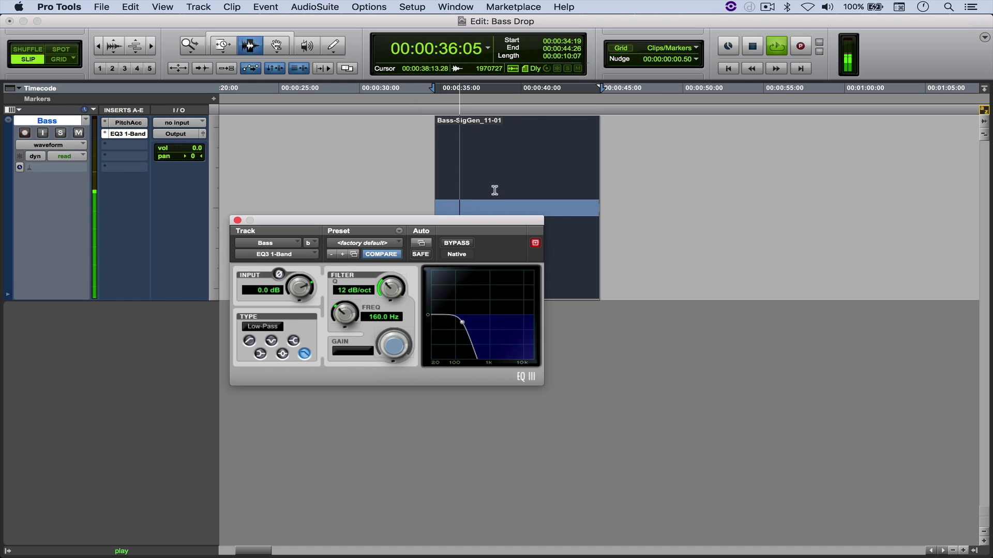
pyautogui.press('space')
pyautogui.click(237, 221)
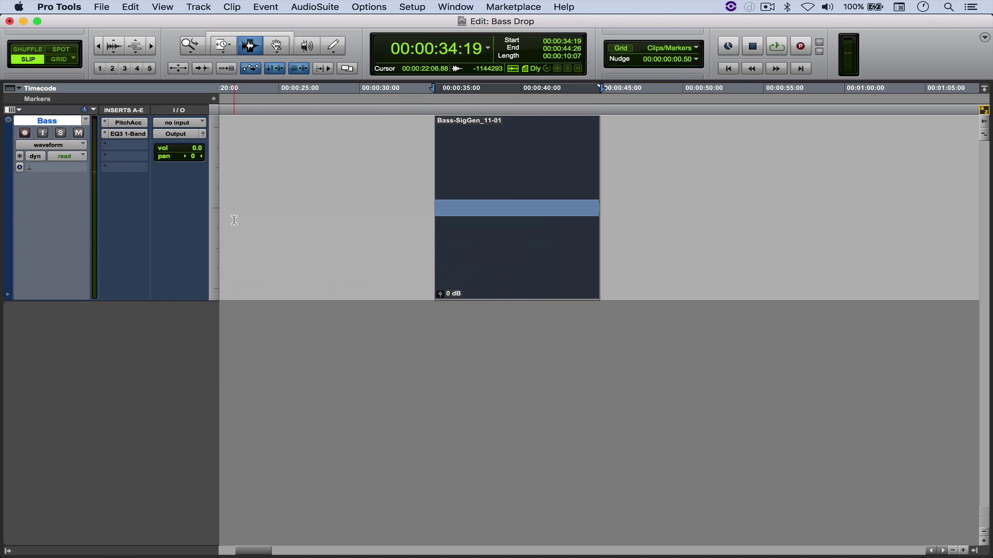
# Step: Add the SansAmp PSA-1 (mono) plug-in to the third insert of the Bass track
pyautogui.click(133, 146)
pyautogui.moveTo(154, 170)
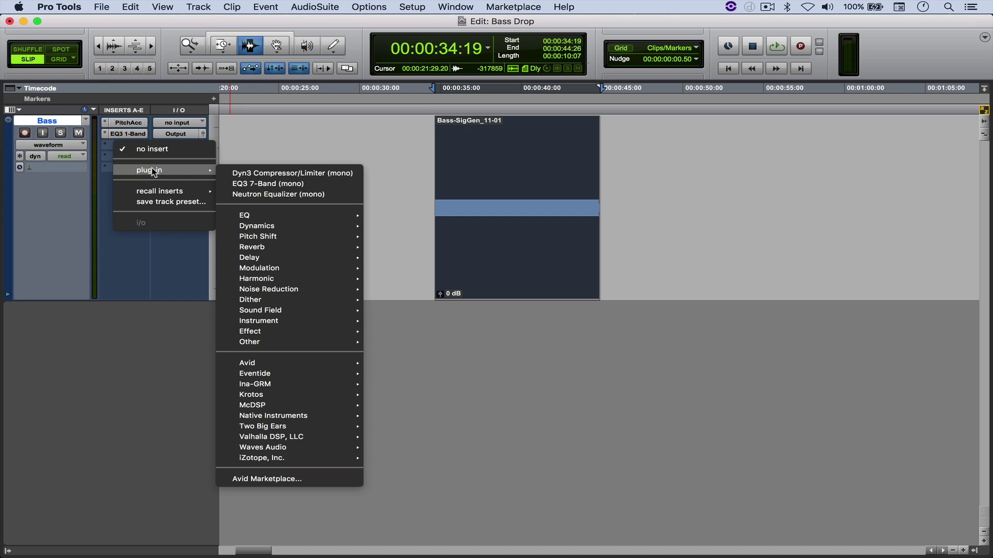
pyautogui.moveTo(274, 278)
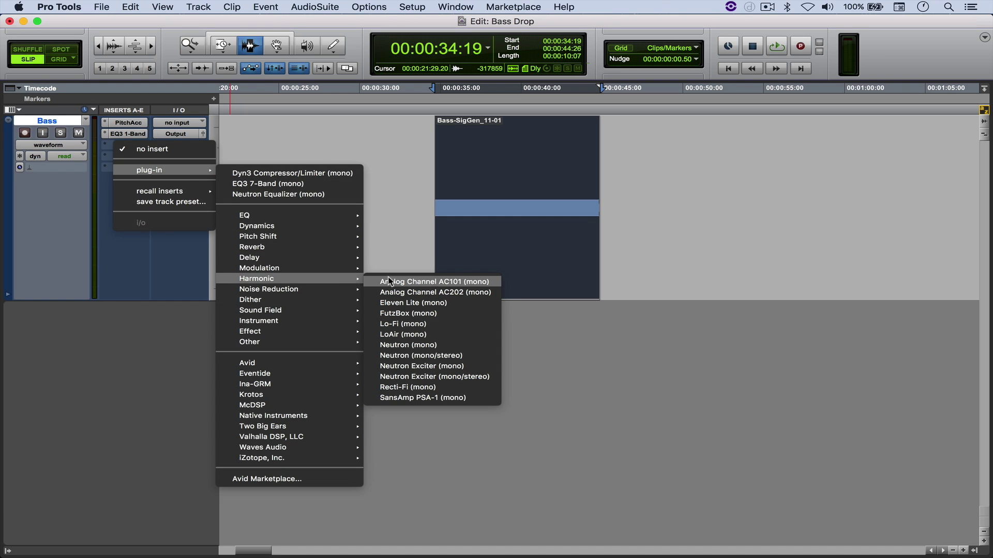
pyautogui.click(435, 397)
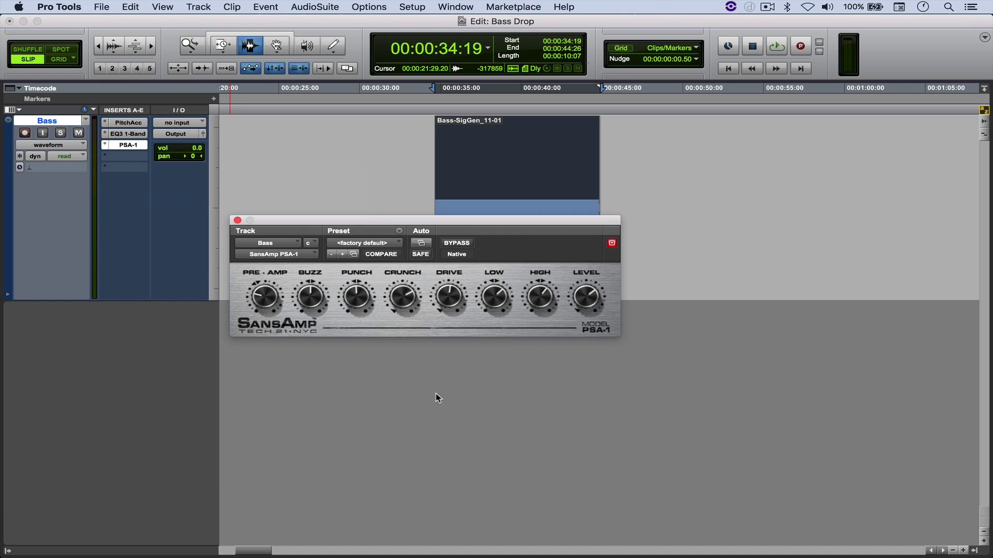
# Step: Audition the clip with the SansAmp preset Metal Rhythm 5, and switch the preset to Screaming Lead
pyautogui.press('space')
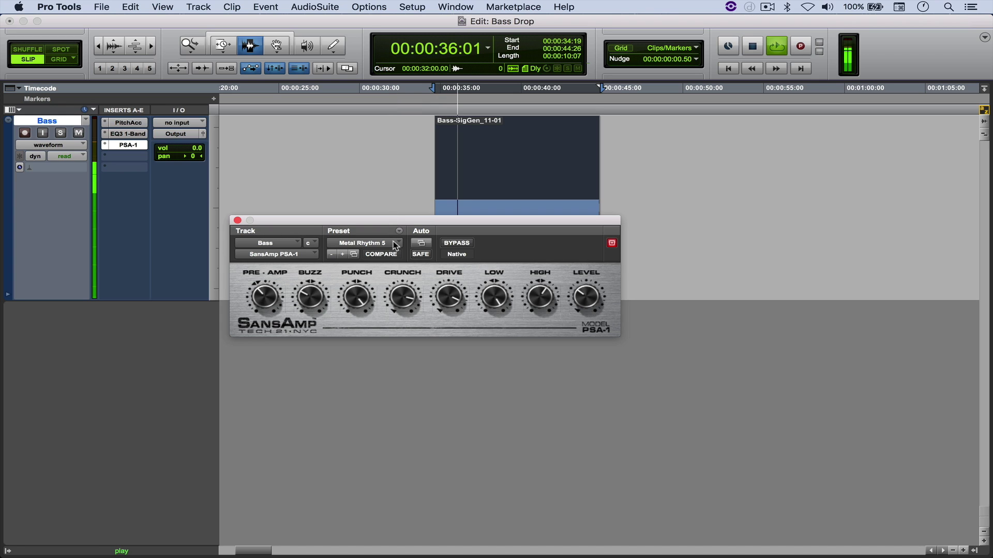
pyautogui.press('space')
pyautogui.click(393, 243)
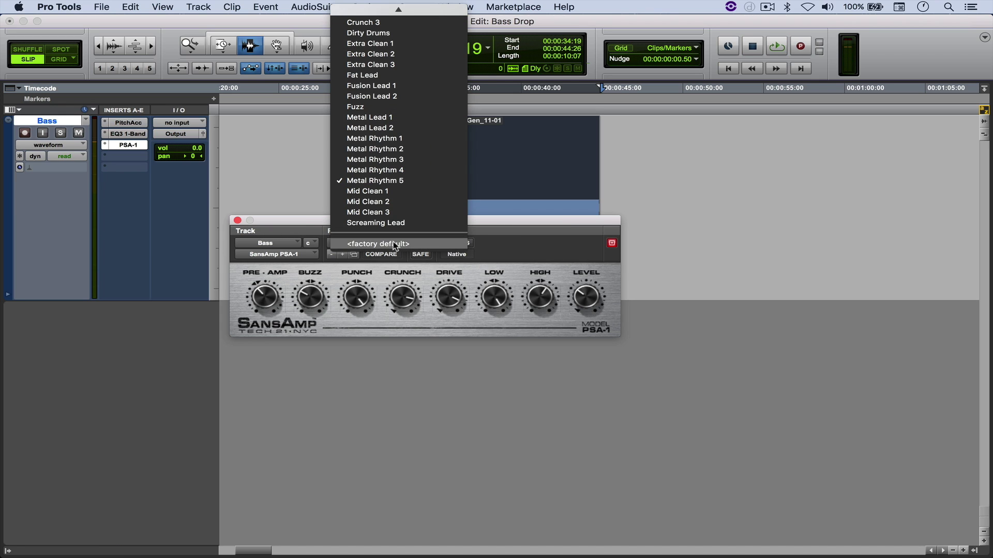
pyautogui.press('Escape')
pyautogui.click(393, 243)
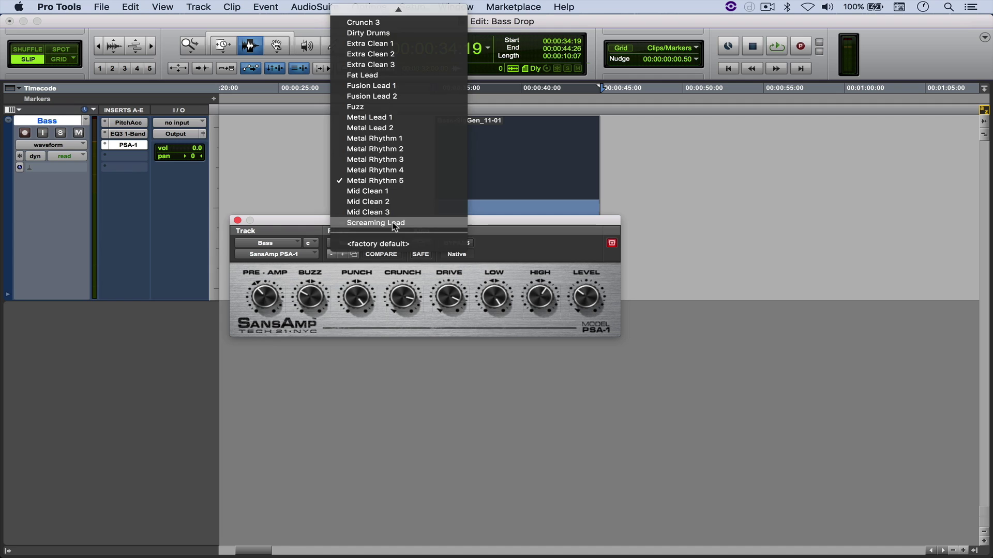
pyautogui.click(394, 222)
pyautogui.press('space')
pyautogui.press('space')
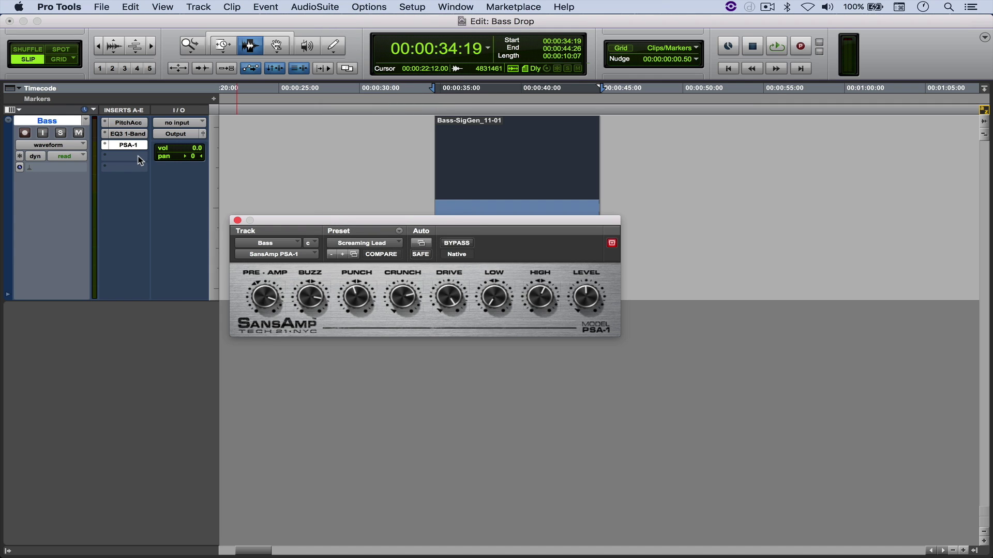
pyautogui.click(124, 156)
pyautogui.moveTo(160, 184)
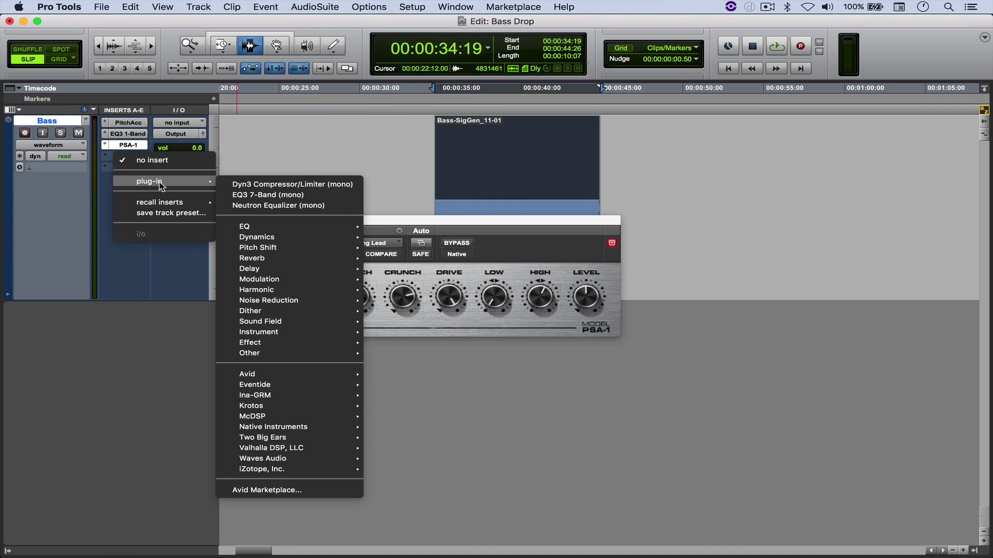
pyautogui.click(288, 221)
# Step: Close the SansAmp, copy the EQ3 1-Band from the second insert to the fourth, and play the clip
pyautogui.click(238, 220)
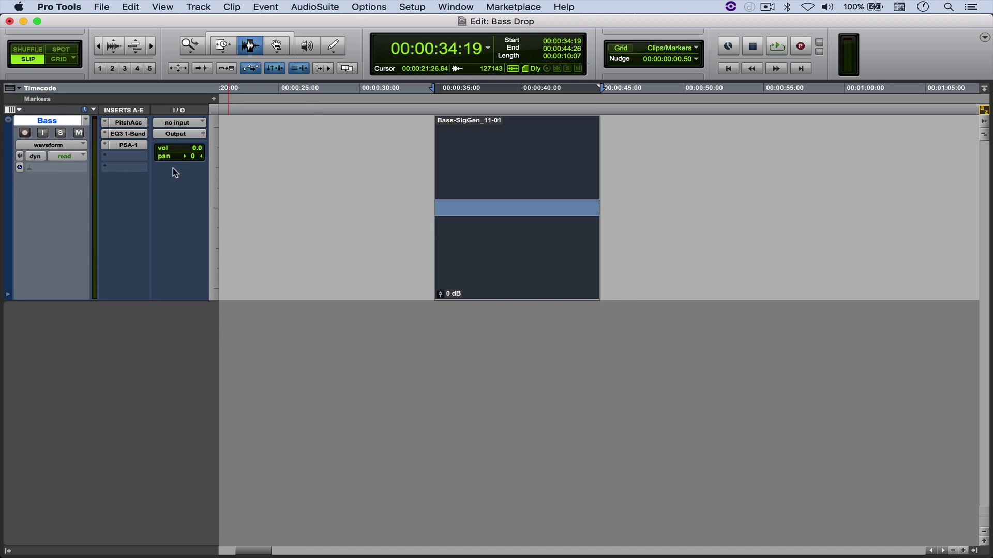
pyautogui.moveTo(131, 156); pyautogui.dragTo(131, 156)
pyautogui.press('space')
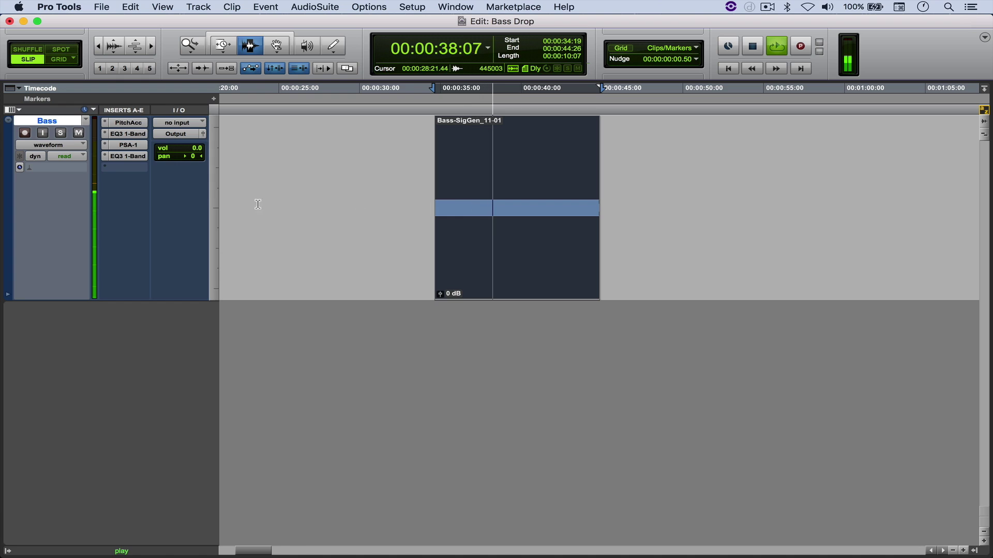
pyautogui.press('space')
# Step: Add the MaxxBass (mono) plug-in to the fifth insert and raise its Original Bass level to 1.8
pyautogui.click(126, 166)
pyautogui.moveTo(159, 192)
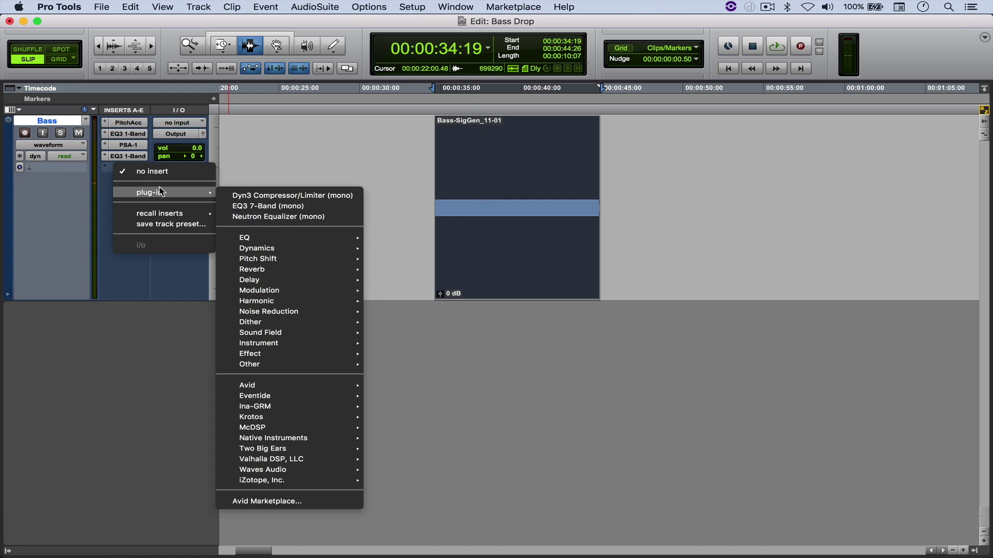
pyautogui.moveTo(299, 369)
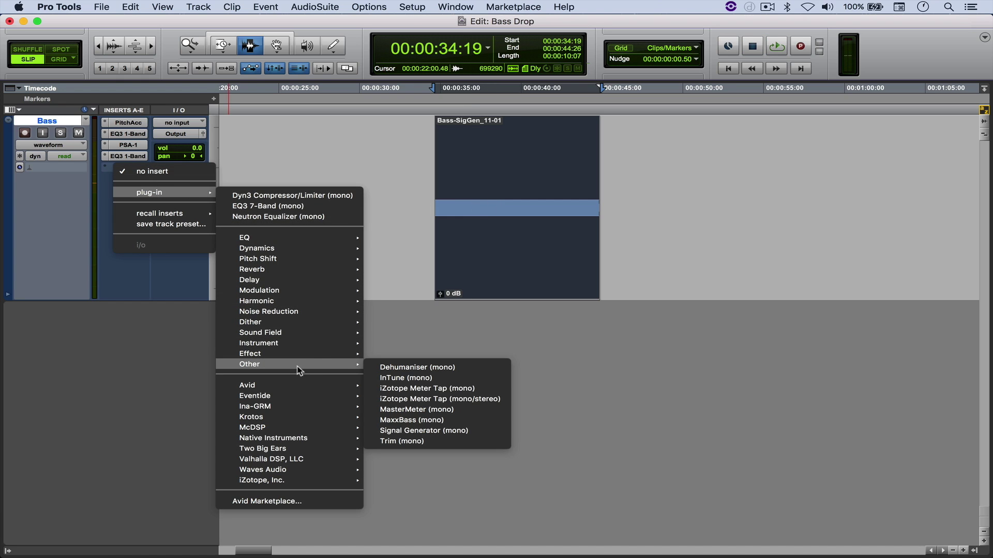
pyautogui.click(395, 419)
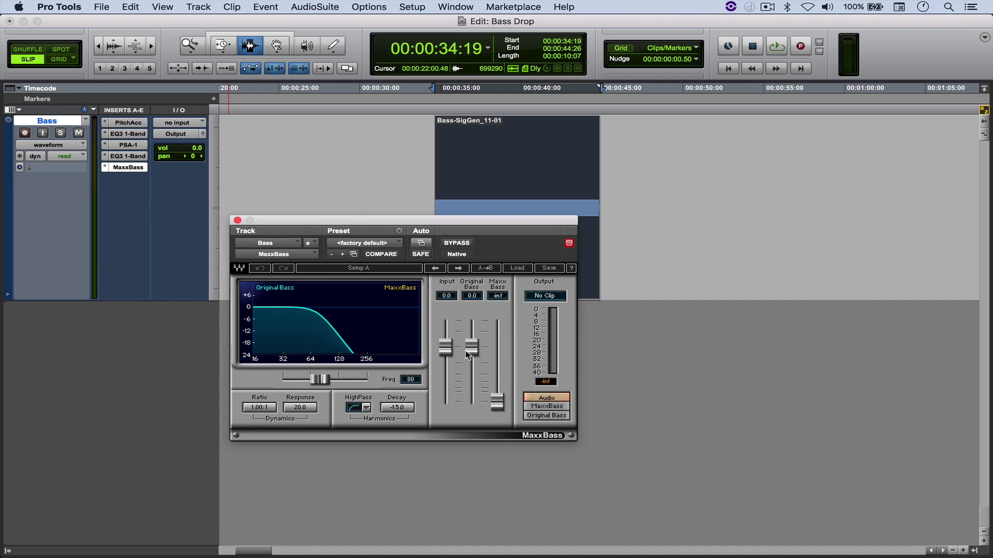
pyautogui.moveTo(467, 355); pyautogui.dragTo(471, 351)
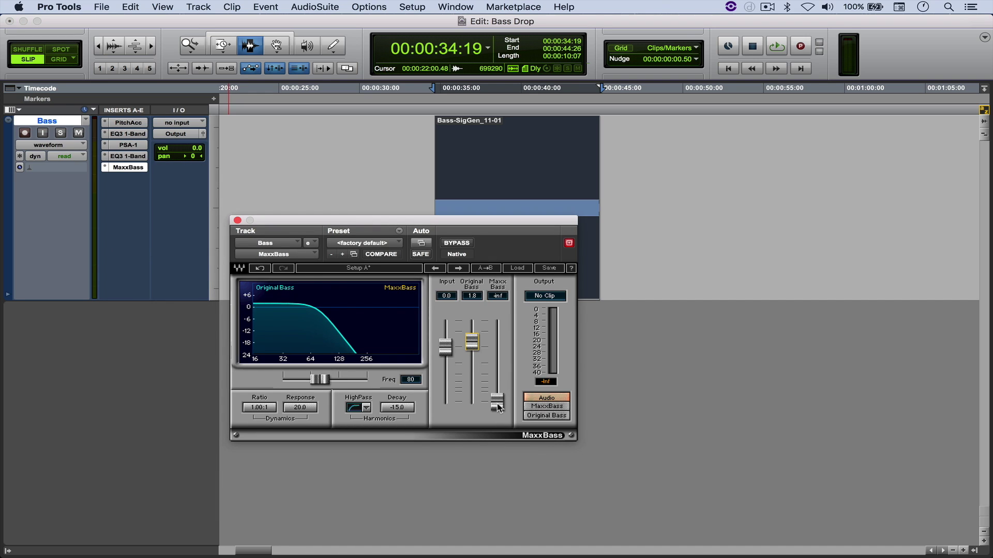
# Step: Raise the MaxxBass level to 2.0 and Original Bass to 2.3, audition the clip, and close the plug-in
pyautogui.moveTo(498, 406); pyautogui.dragTo(472, 340)
pyautogui.press('space')
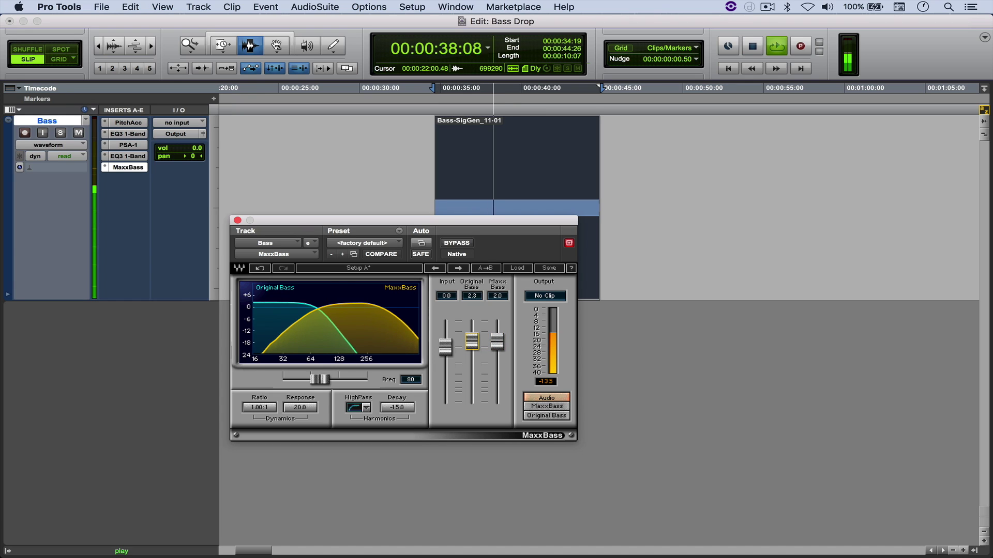
pyautogui.press('space')
pyautogui.click(238, 220)
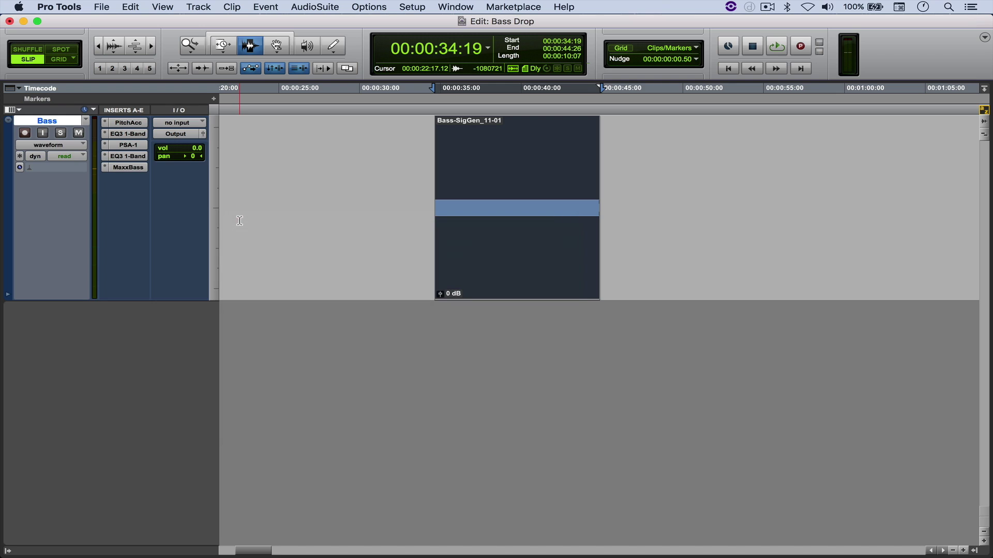
# Step: Open the AudioSuite SoundShifter Graphic Mono processor and move its window clear of the selected clip
pyautogui.click(303, 7)
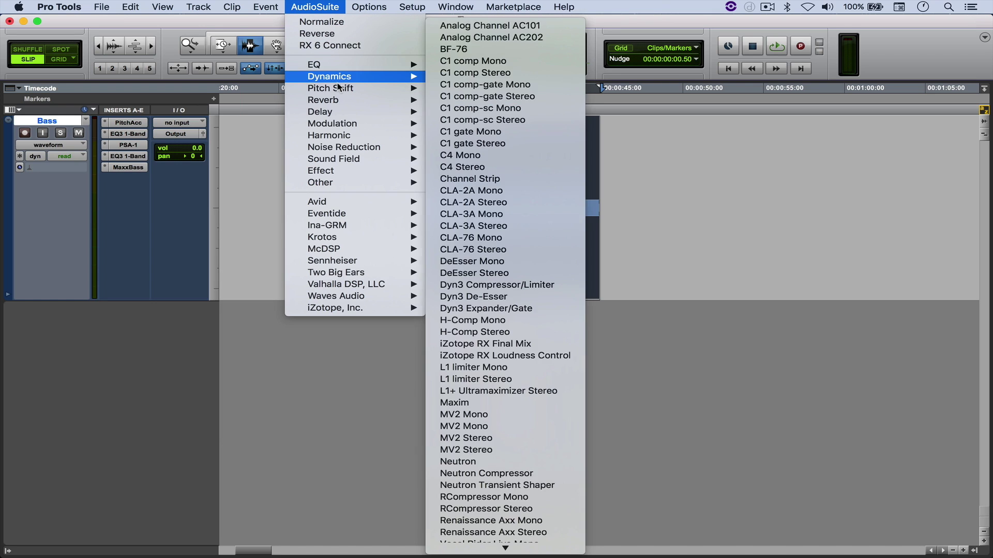
pyautogui.moveTo(339, 87)
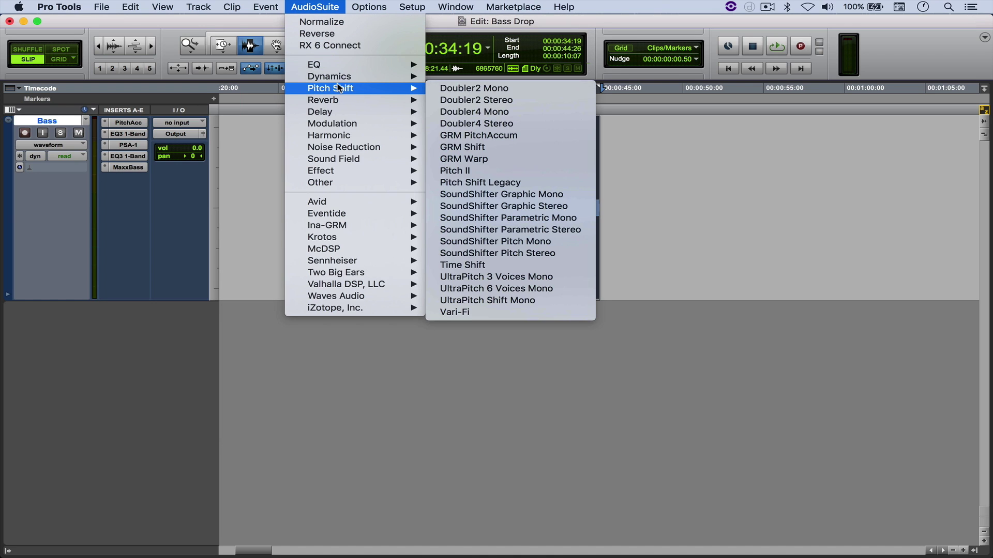
pyautogui.click(471, 195)
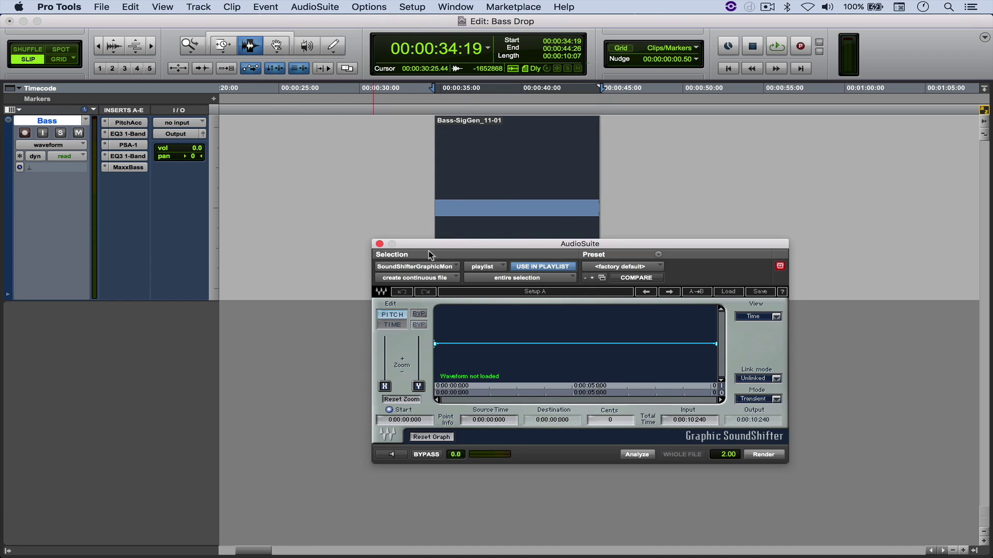
pyautogui.moveTo(442, 247); pyautogui.dragTo(340, 245)
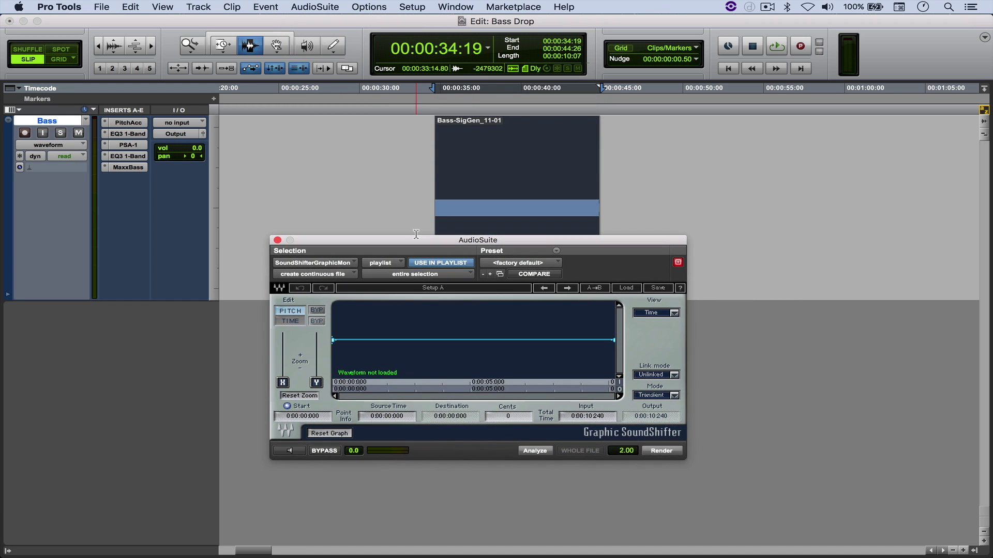
# Step: Duplicate the Bass clip and move the copy to about 00:02:40:12 on the same track
pyautogui.click(496, 213)
pyautogui.press('super+bracketleft')
pyautogui.press('super+bracketleft')
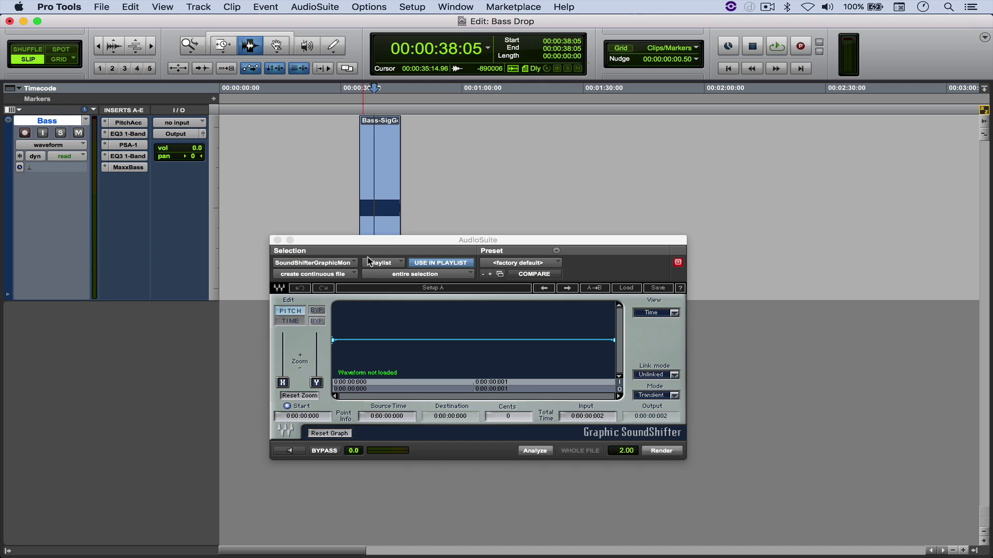
pyautogui.doubleClick(385, 191)
pyautogui.press('super+d')
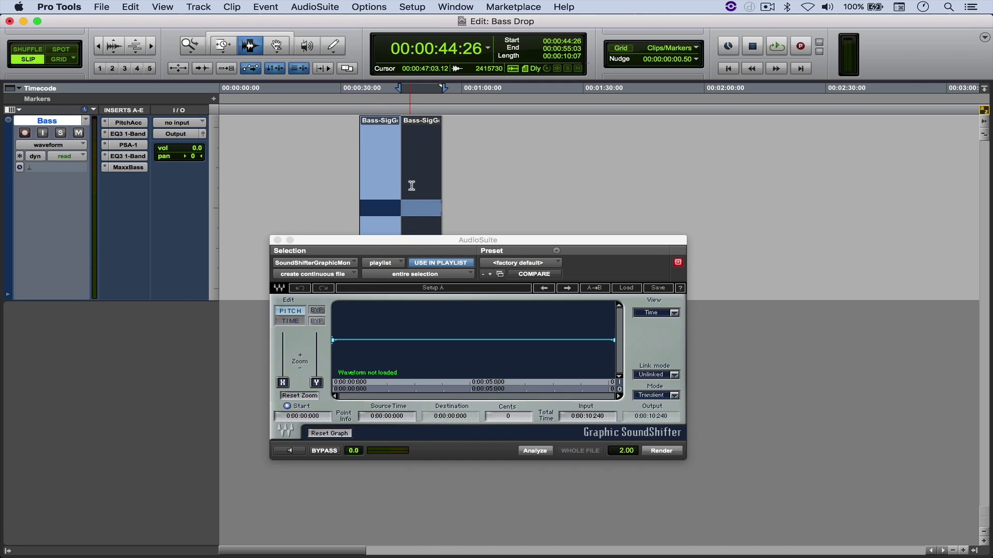
pyautogui.press('F8')
pyautogui.moveTo(414, 187); pyautogui.dragTo(896, 174)
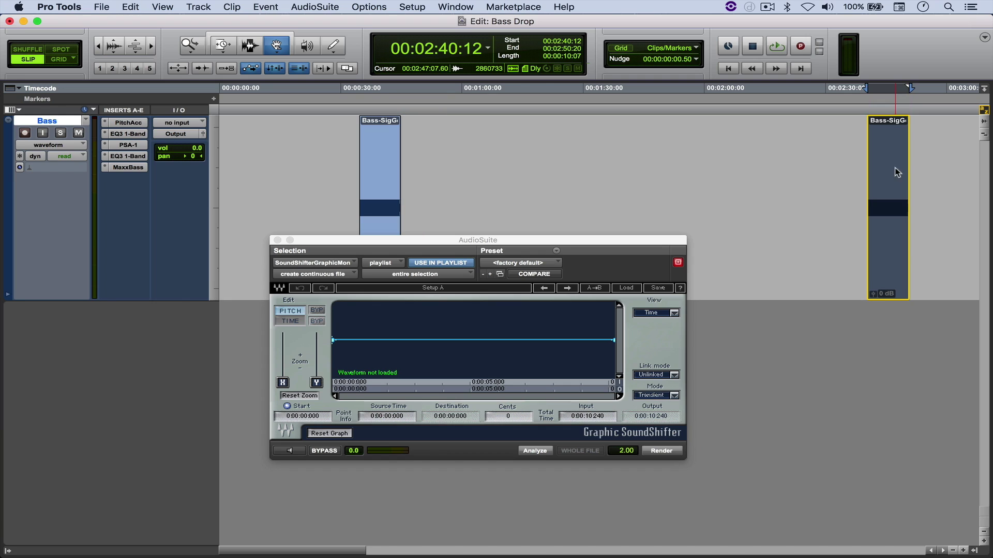
# Step: Select the original Bass clip and render it with a SoundShifter pitch curve falling to -1200 cents at its end
pyautogui.click(363, 175)
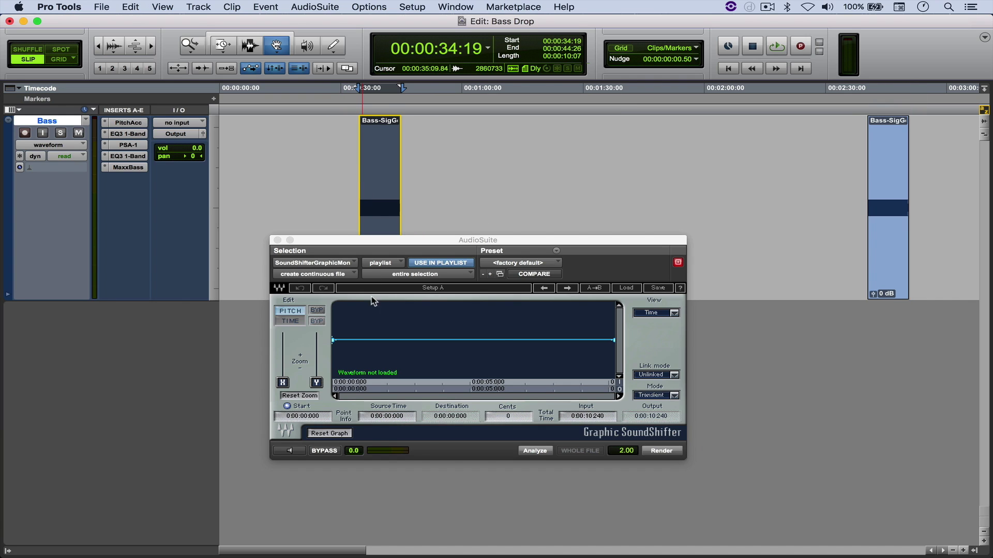
pyautogui.moveTo(615, 341); pyautogui.dragTo(614, 377)
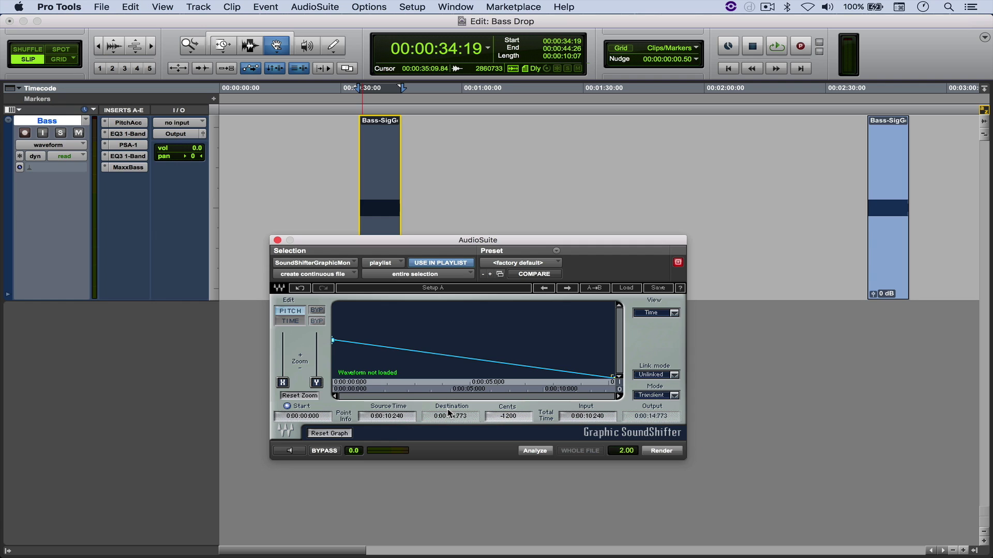
pyautogui.click(659, 451)
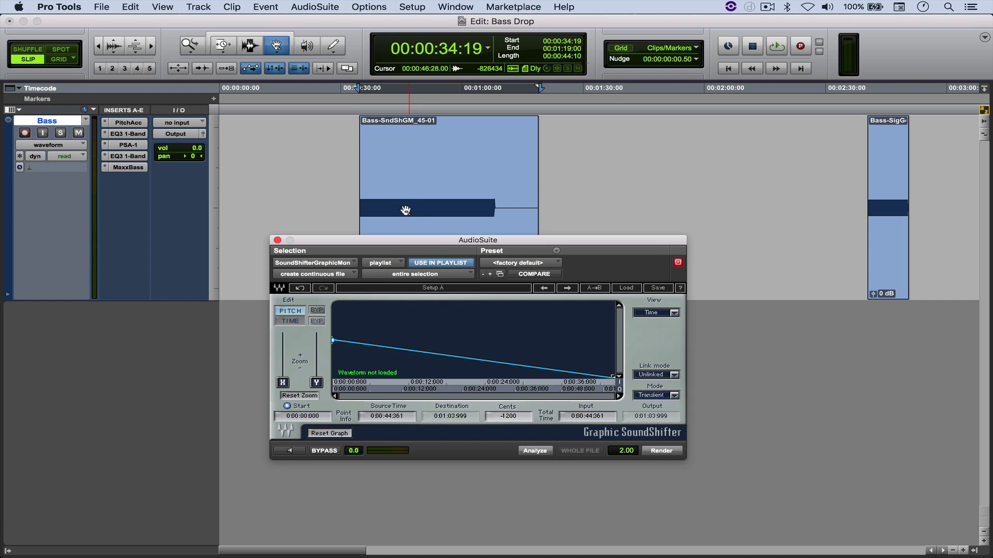
# Step: Audition the pitch-shifted clip from about 00:00:39:07 and again from its beginning
pyautogui.press('F7')
pyautogui.click(378, 193)
pyautogui.press('space')
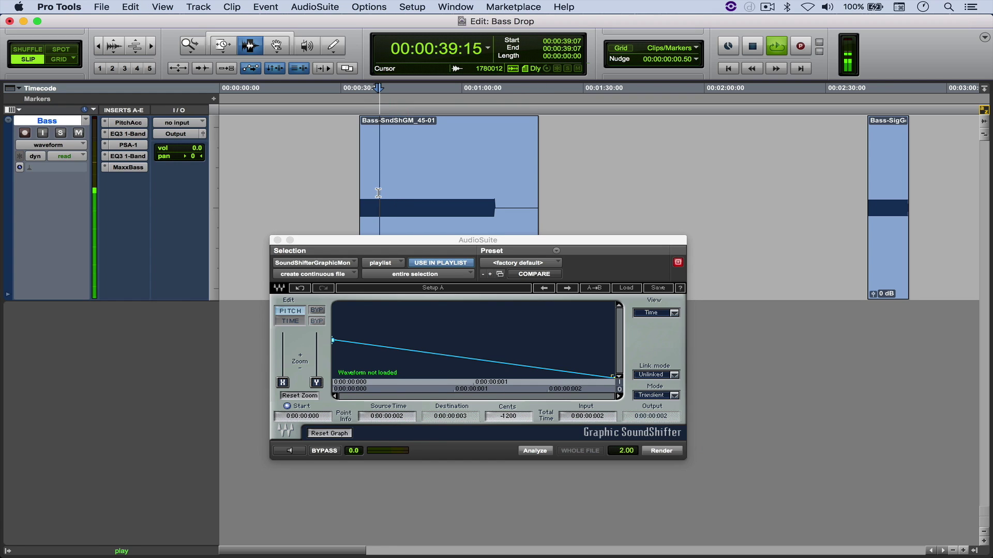
pyautogui.press('super+bracketright')
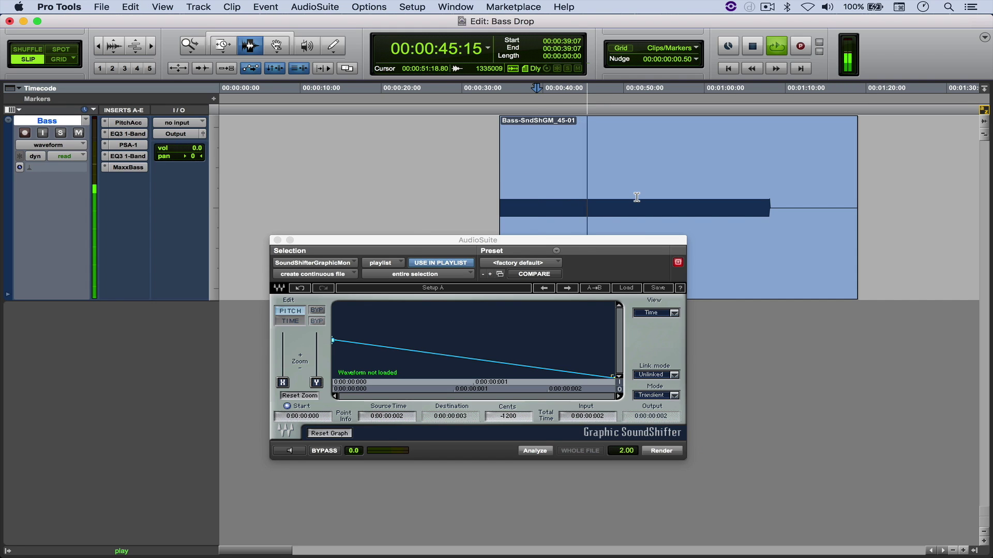
pyautogui.press('space')
pyautogui.doubleClick(546, 191)
pyautogui.press('space')
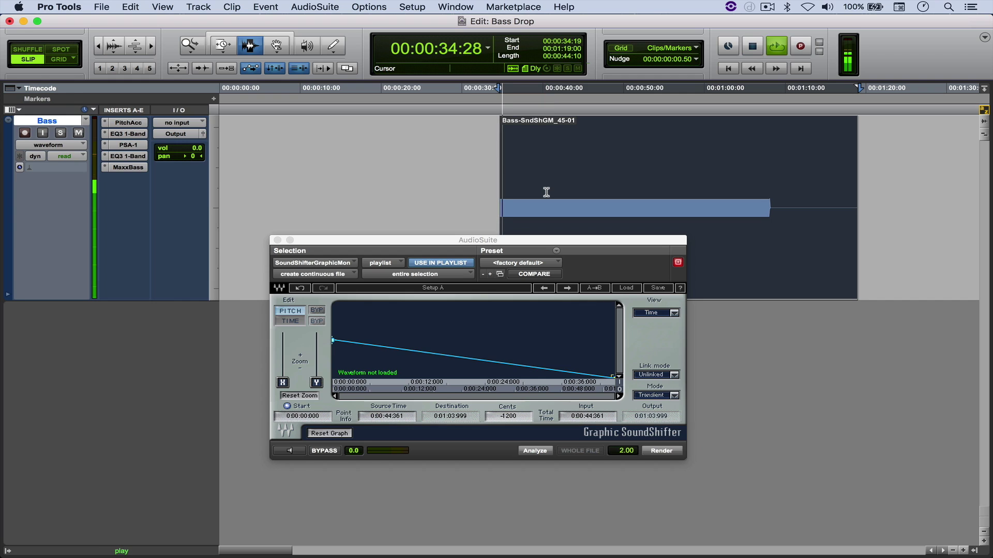
pyautogui.press('space')
# Step: Switch the SansAmp PSA-1 preset on the third insert to Metal Rhythm 5 and audition the clip
pyautogui.click(135, 146)
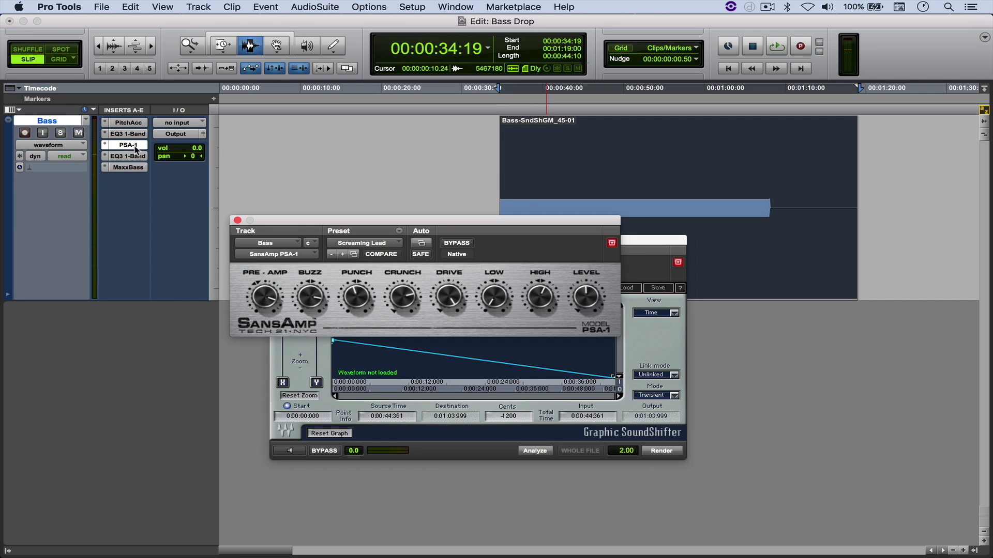
pyautogui.click(372, 243)
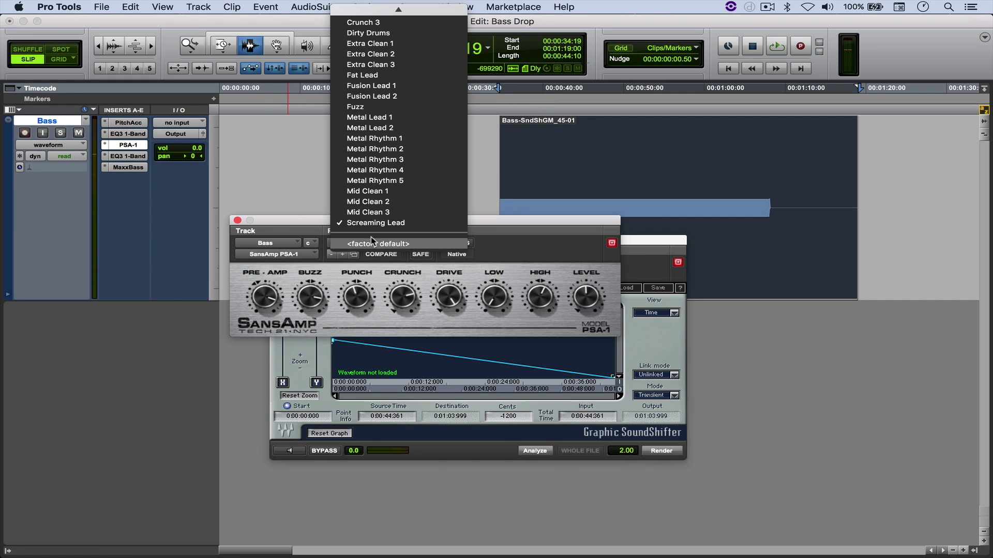
pyautogui.click(372, 183)
pyautogui.press('space')
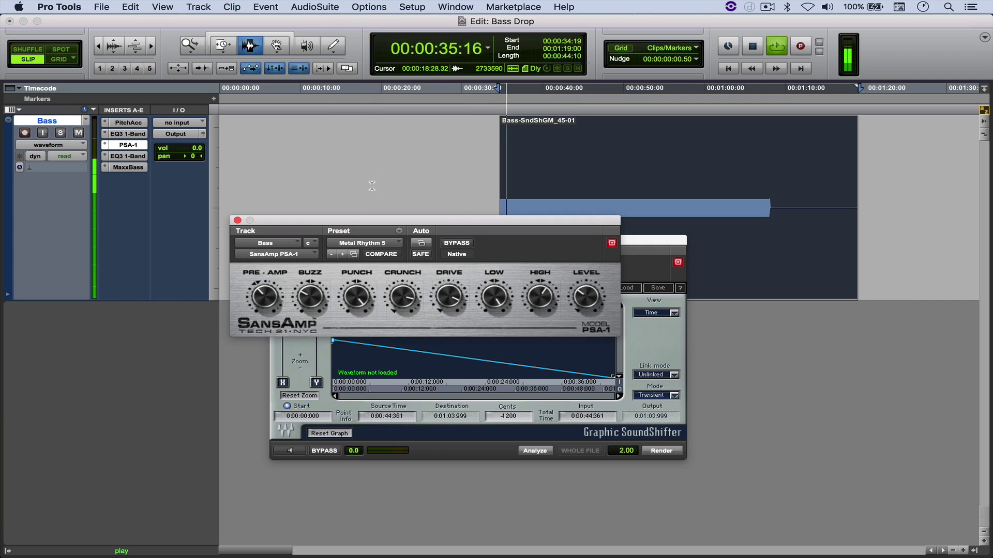
pyautogui.press('space')
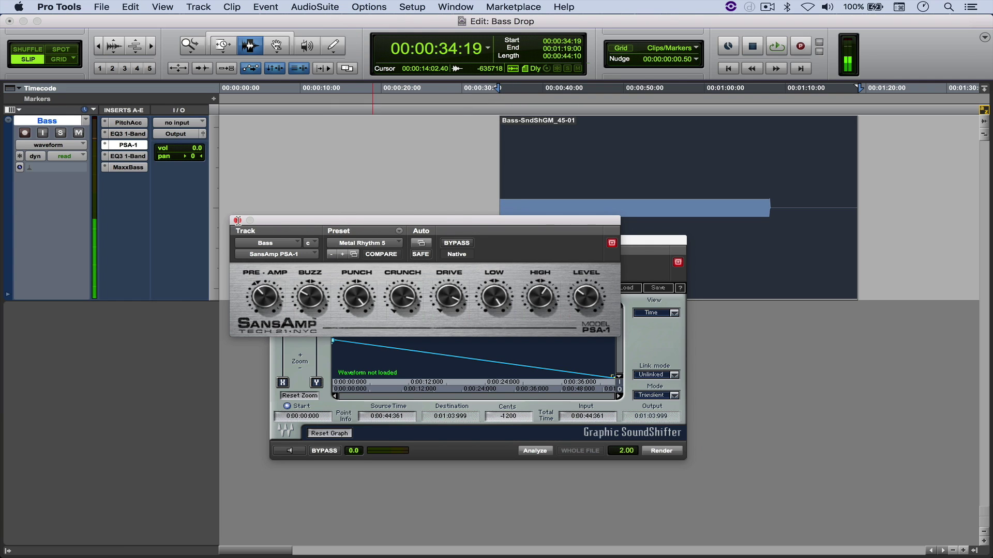
pyautogui.click(129, 144)
# Step: During playback, set the GRM PitchAccum transpositions on the first insert to about 2.12 and -23.96, and close the plug-in
pyautogui.click(130, 123)
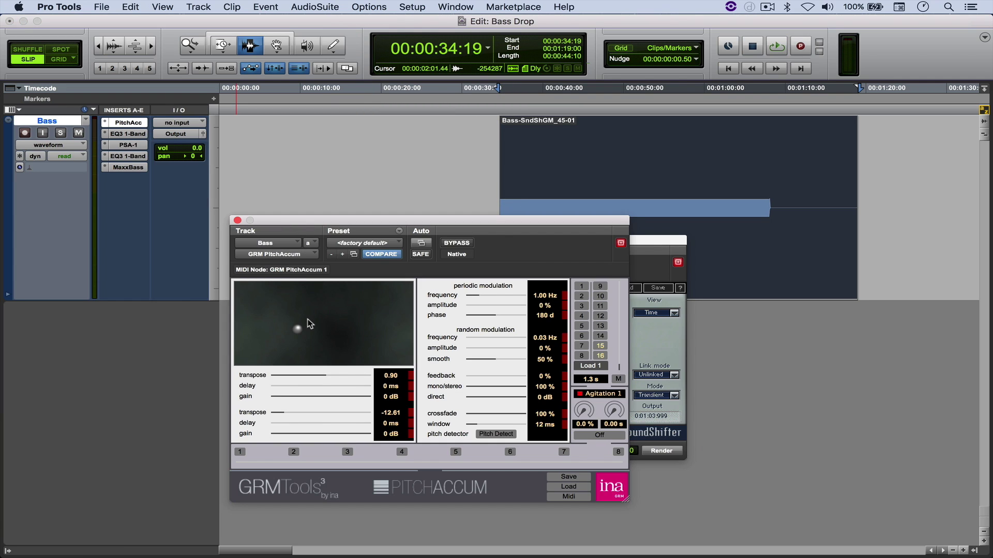
pyautogui.press('space')
pyautogui.moveTo(299, 327); pyautogui.dragTo(291, 316)
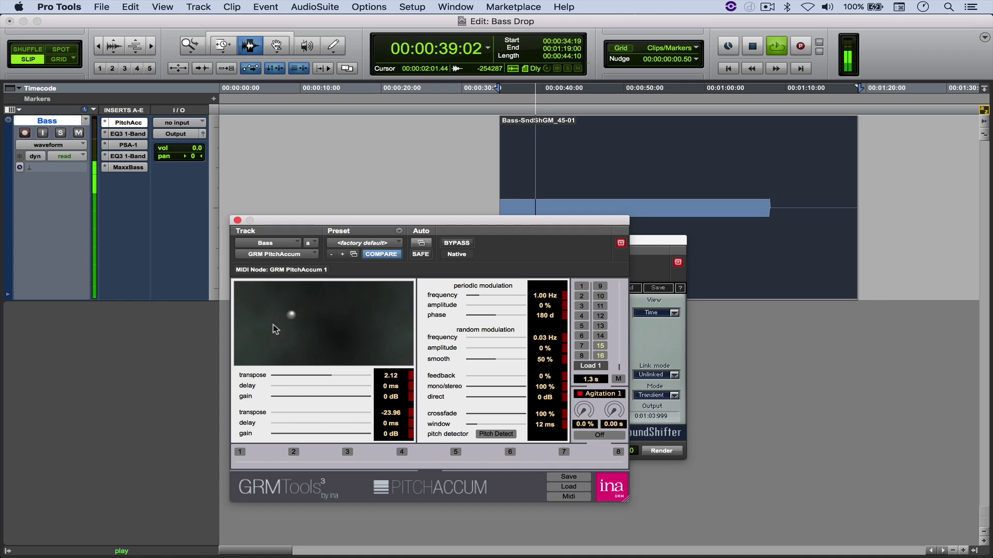
pyautogui.press('space')
pyautogui.click(238, 220)
# Step: Play the pitch-shifted clip from 00:00:43:00 to check how the bass drop develops
pyautogui.hscroll(2, 628, 190)
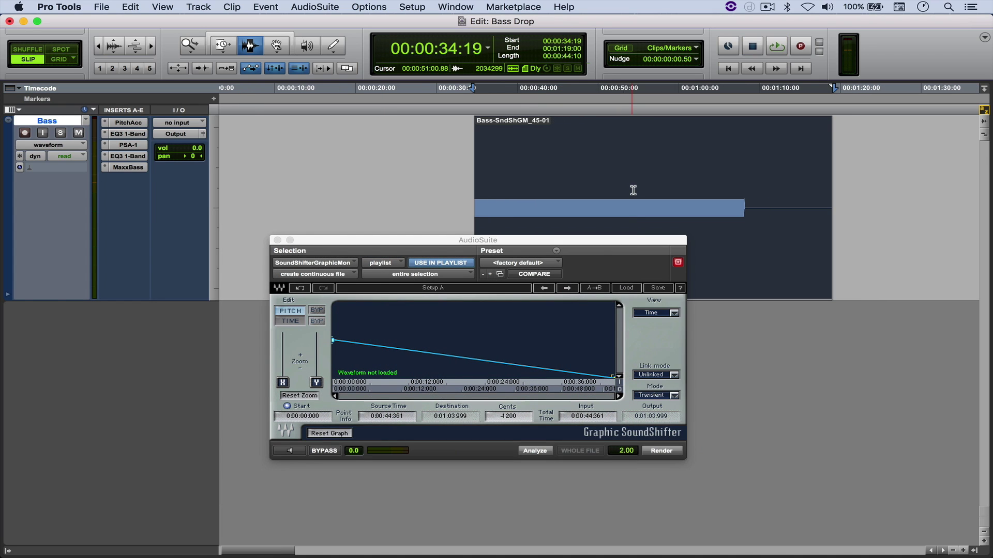
pyautogui.click(531, 168)
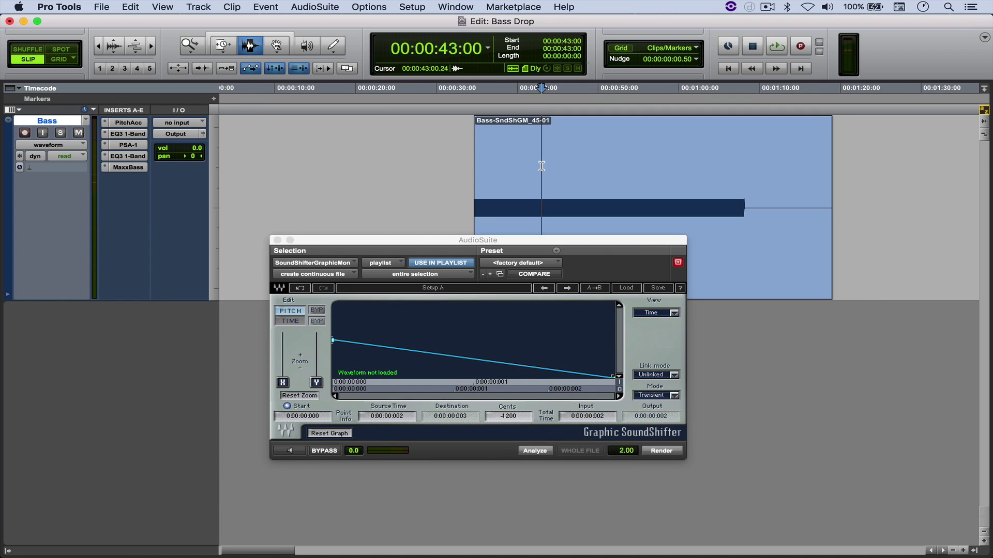
pyautogui.press('space')
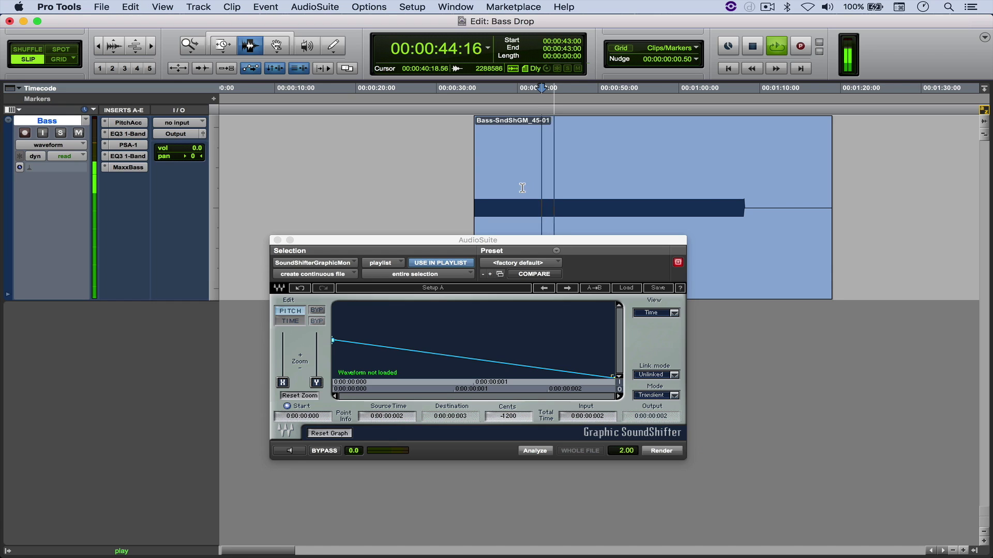
pyautogui.hscroll(2, 528, 184)
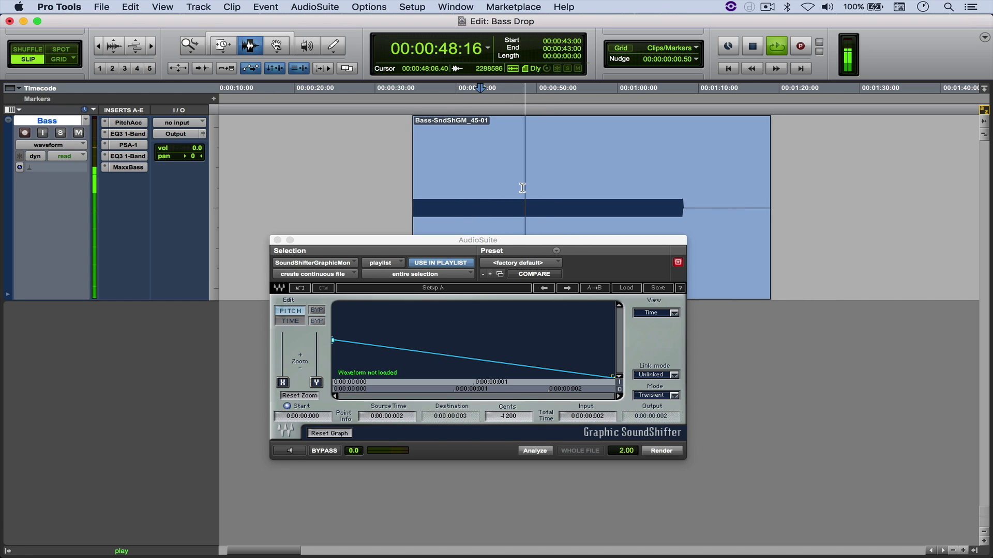
pyautogui.hscroll(3, 522, 189)
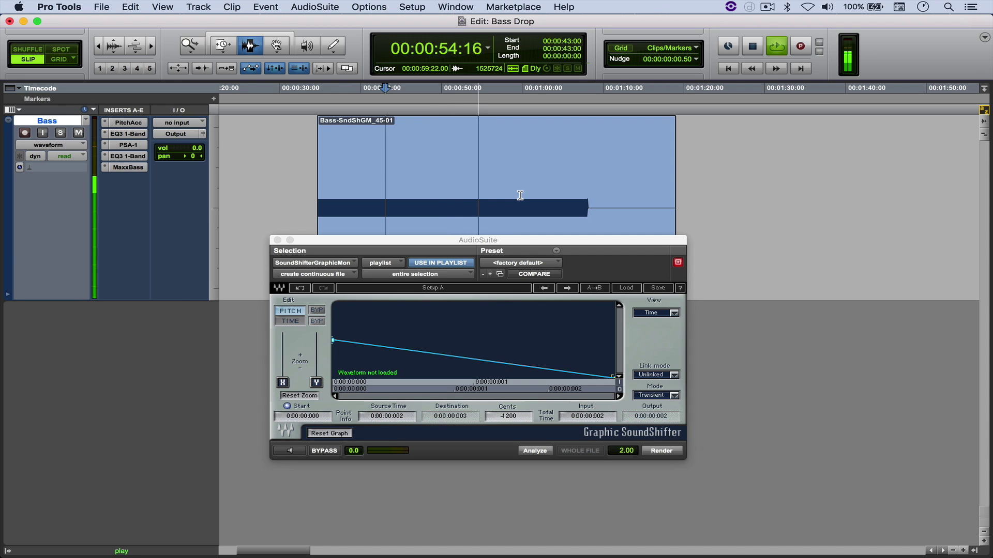
pyautogui.press('super+bracketleft')
pyautogui.press('space')
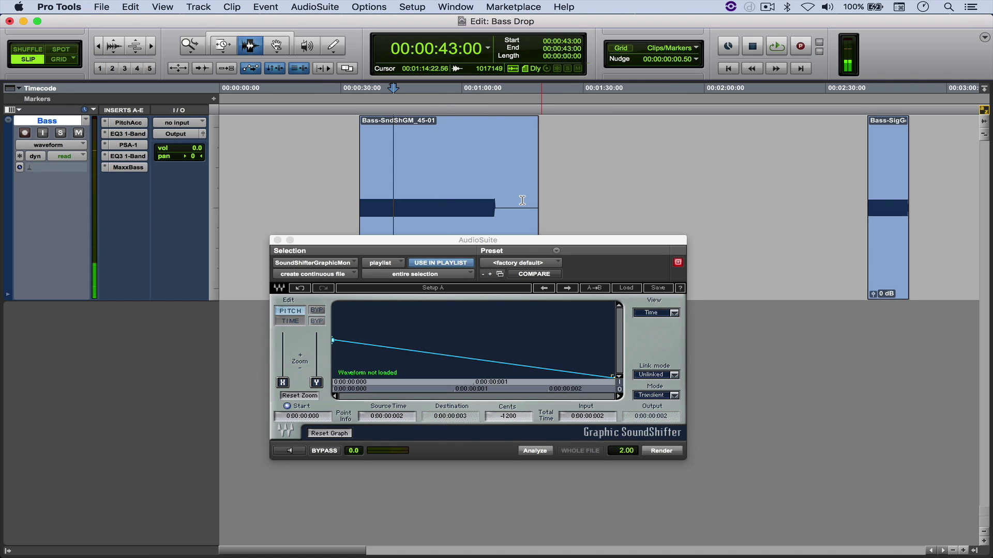
# Step: Select the copied clip, set the SoundShifter time ratio to 1, preview the result, and render it
pyautogui.hscroll(5, 569, 165)
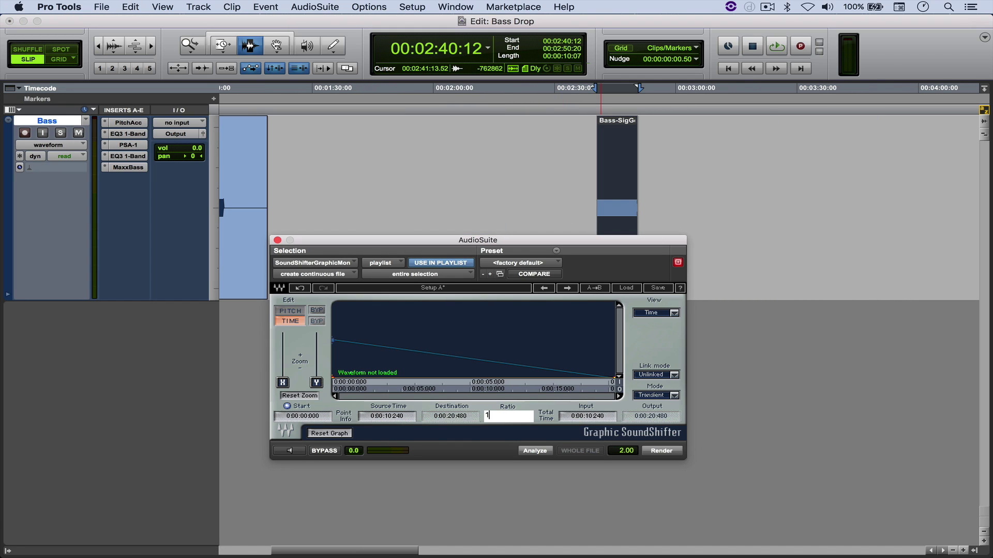
pyautogui.press('Return')
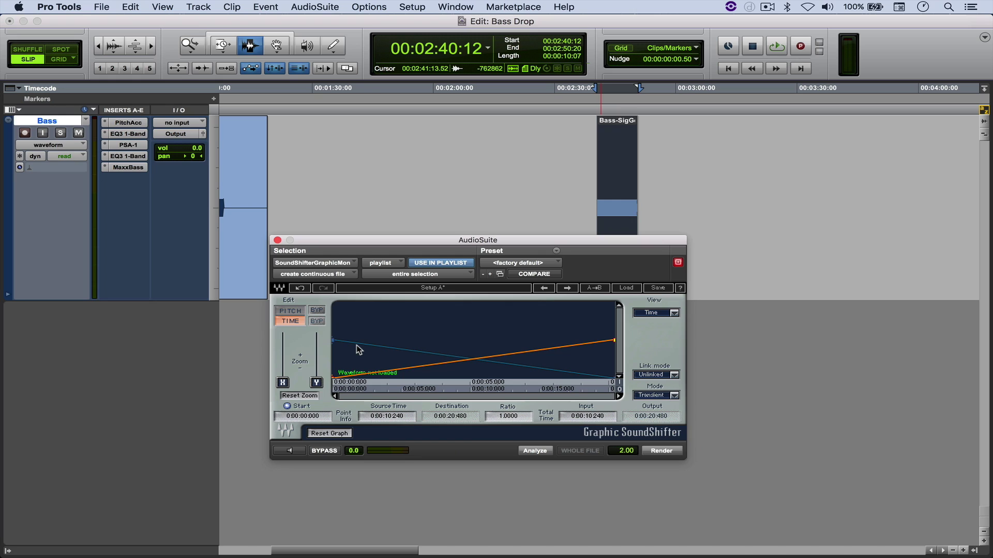
pyautogui.click(297, 454)
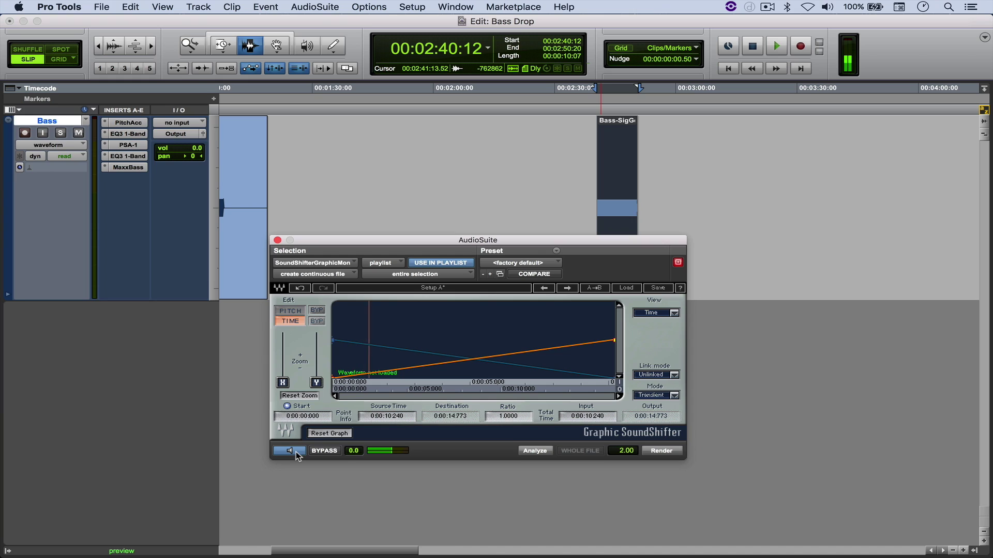
pyautogui.click(296, 454)
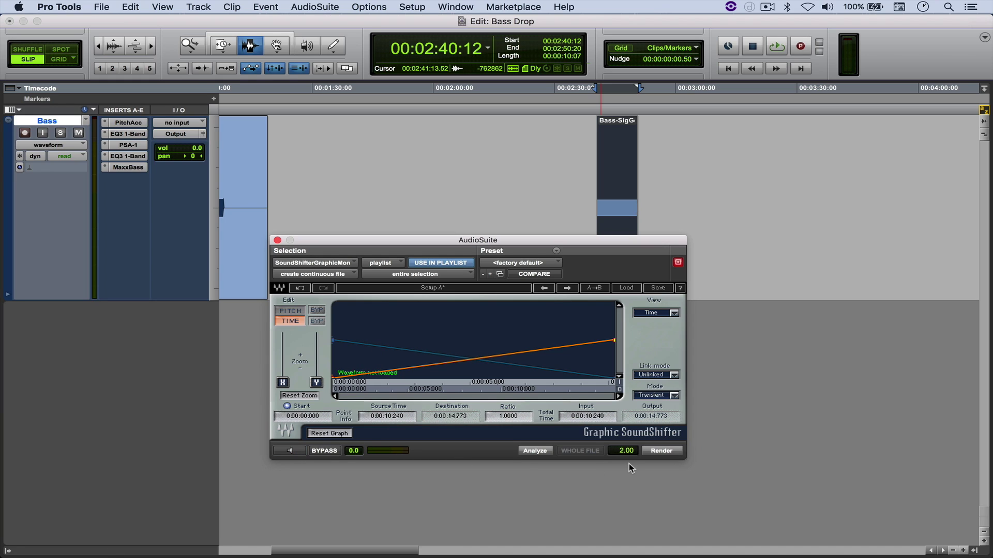
pyautogui.click(658, 454)
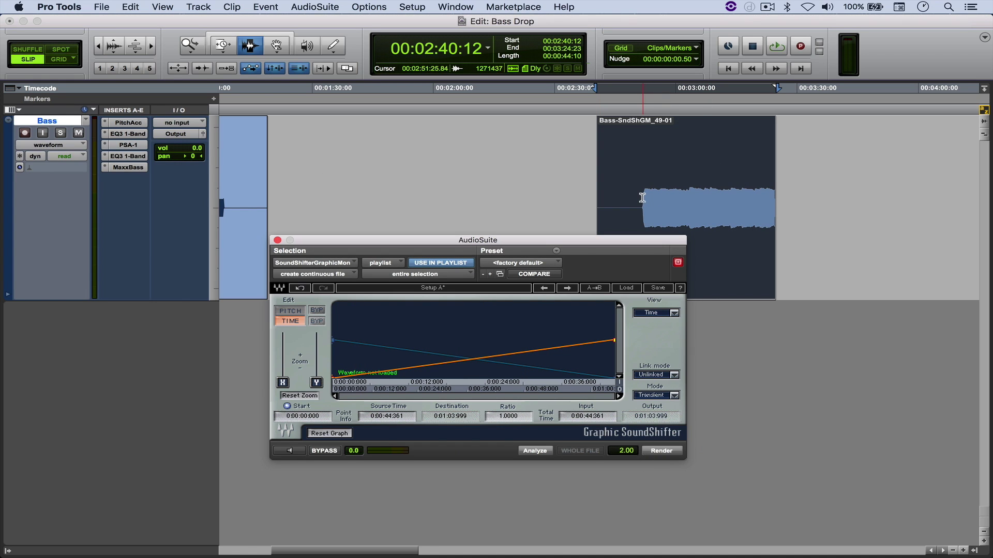
# Step: Play the second rendered clip from where its waveform begins, at about 00:02:51:20
pyautogui.click(641, 198)
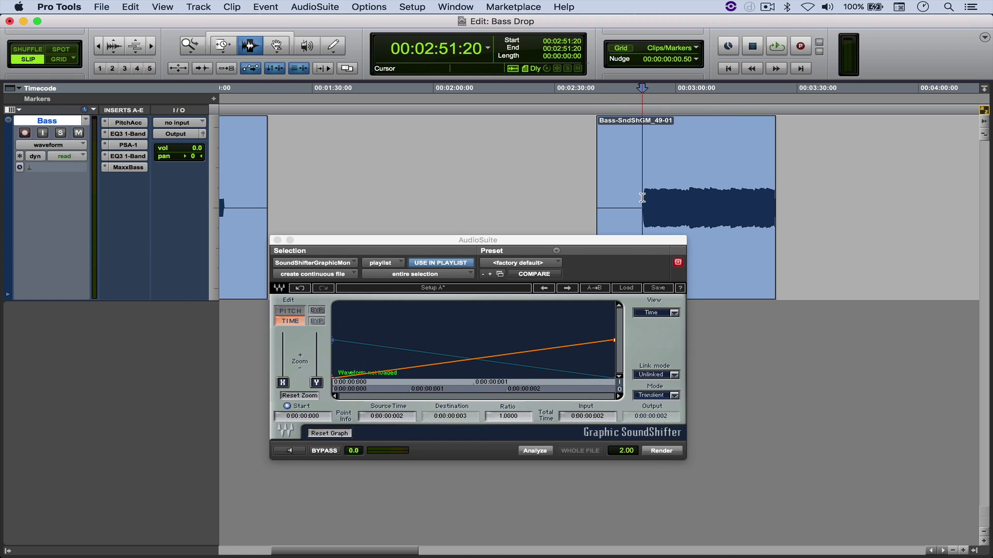
pyautogui.press('space')
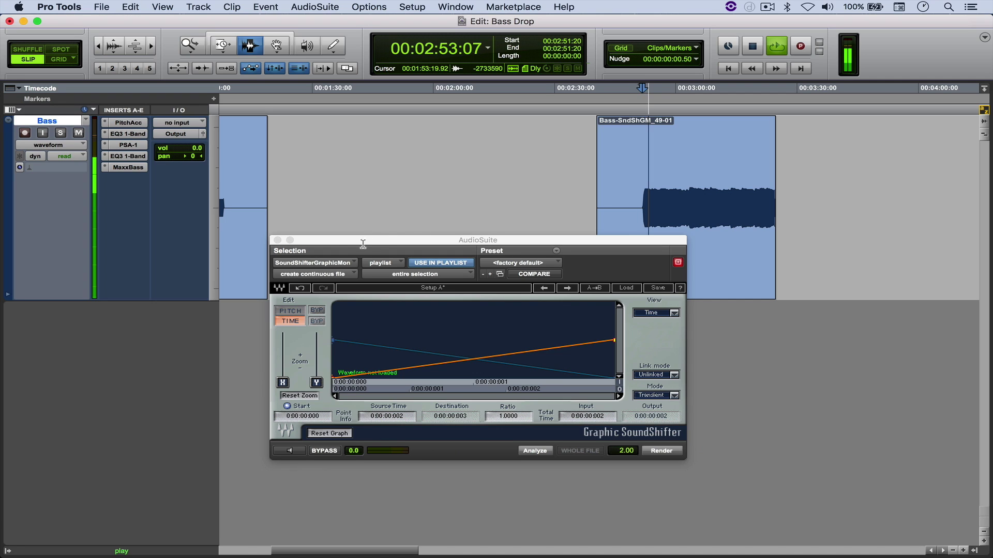
pyautogui.hscroll(3, 626, 215)
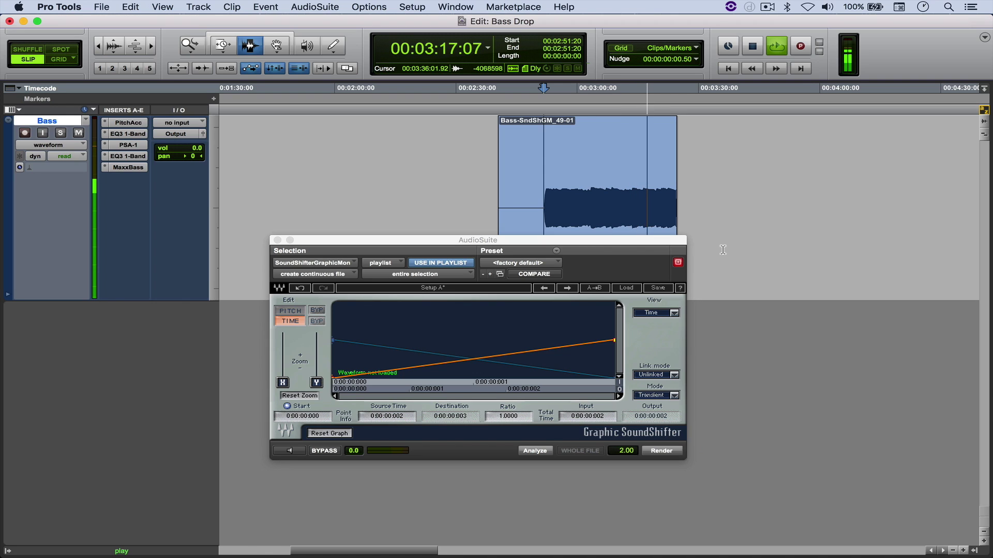
pyautogui.press('space')
pyautogui.press('super+bracketleft')
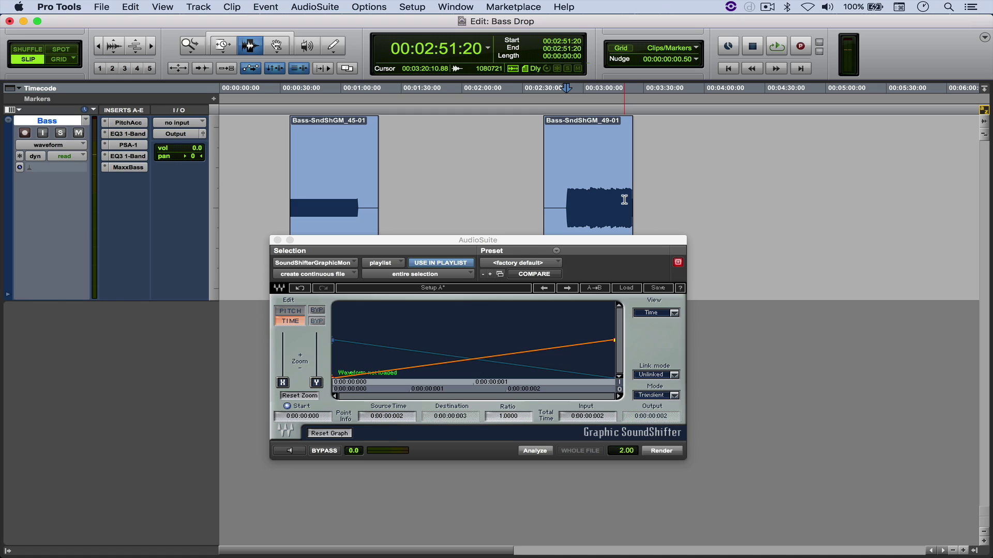